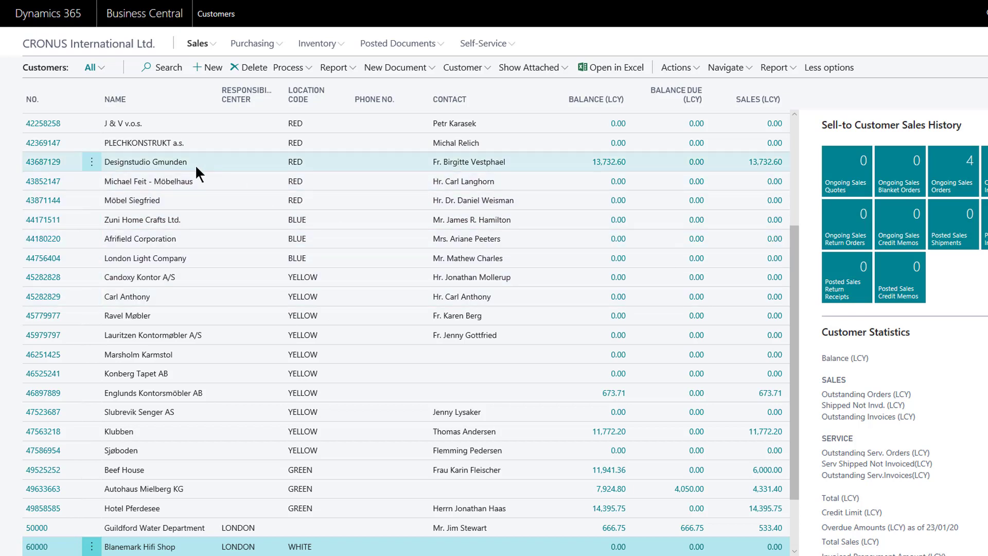
Step: Search the Customers list for 'candoxy' to show the four Candoxy customers
{"action": "left_click", "coordinate": [165, 72]}
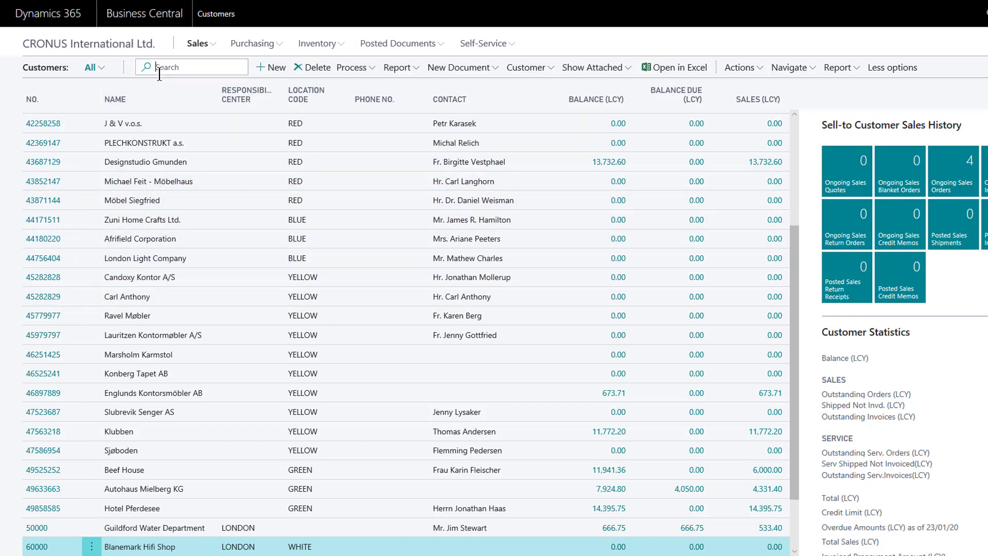
{"action": "type", "text": "candoxy"}
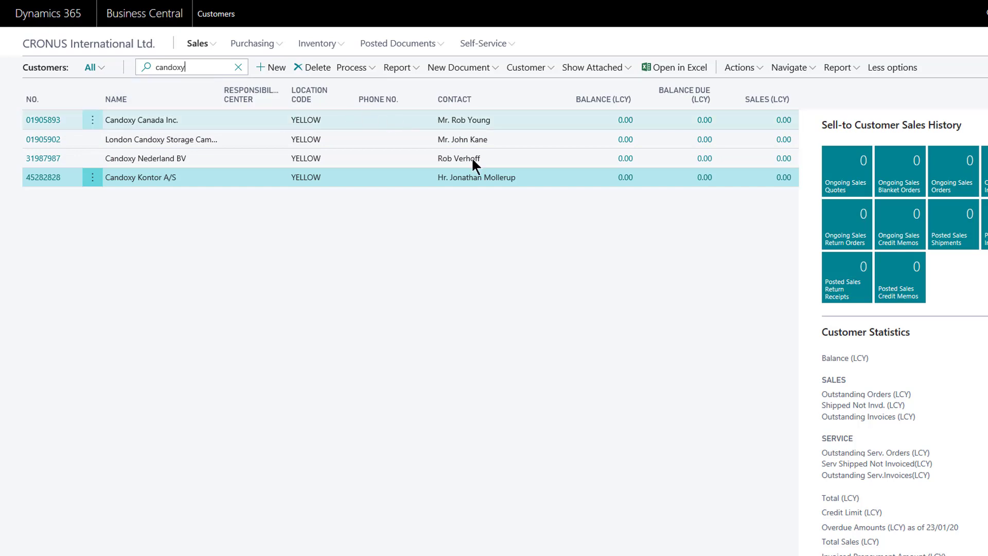
Step: Clear the candoxy search and search the customers for 'london'
{"action": "left_click", "coordinate": [238, 67]}
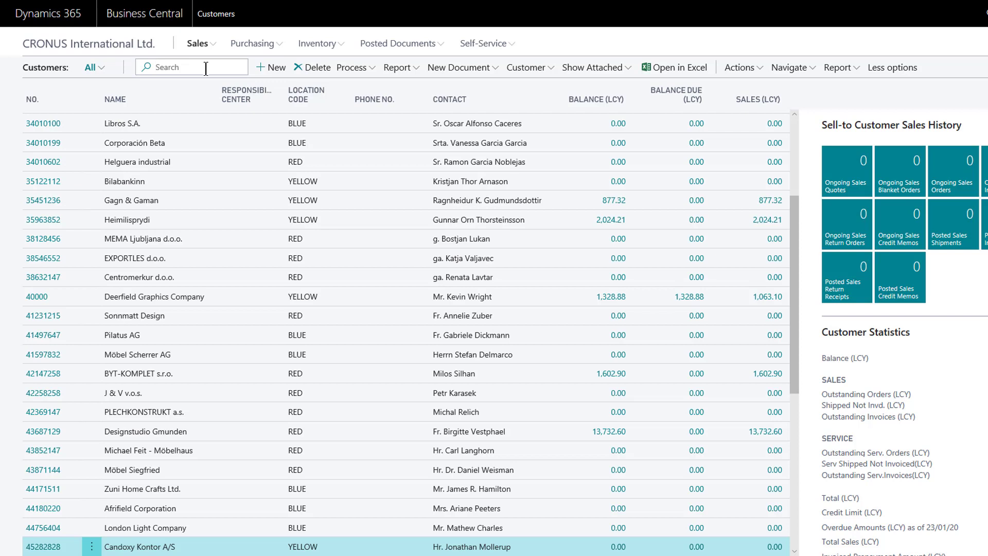
{"action": "left_click", "coordinate": [206, 68]}
{"action": "type", "text": "london"}
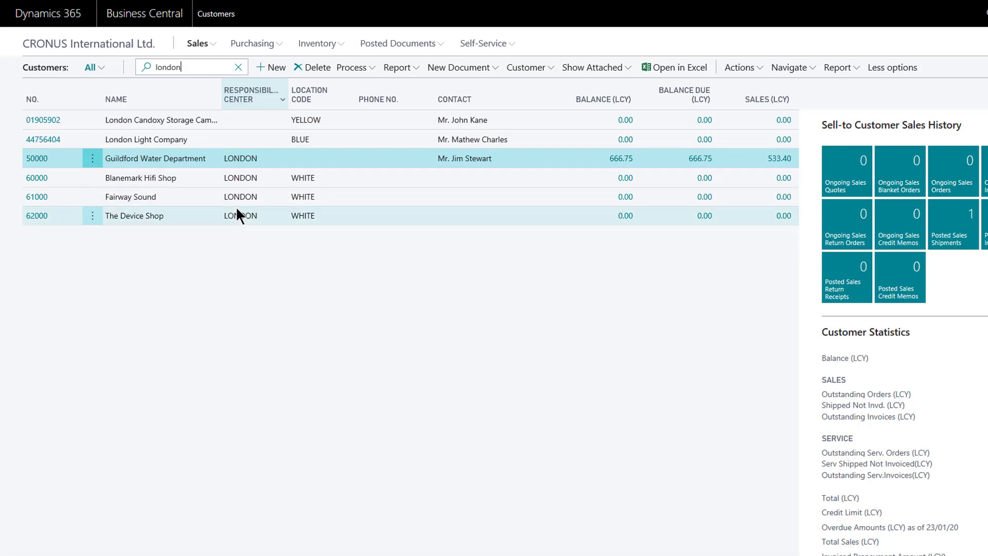
Step: Replace it with a search for 'ele', then clear the search box
{"action": "left_click", "coordinate": [237, 68]}
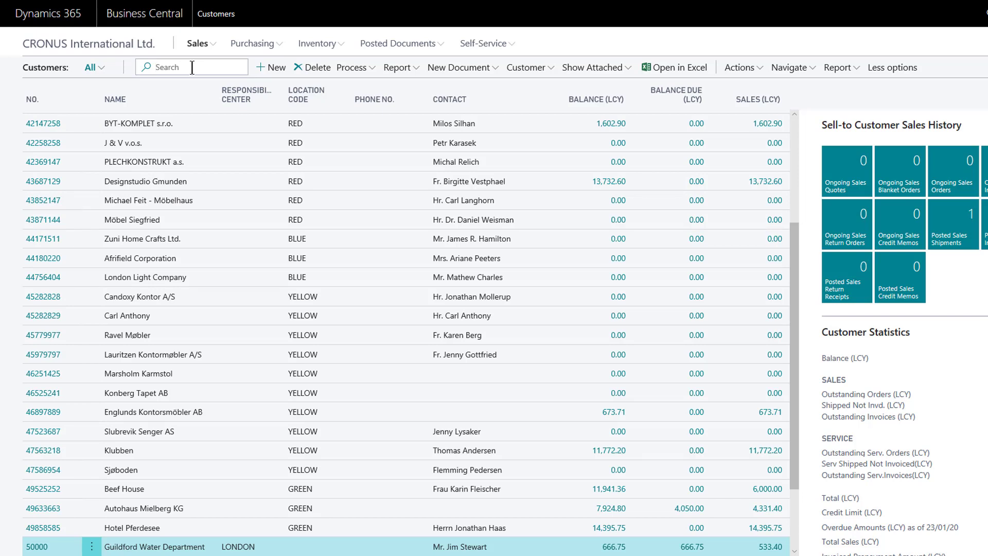
{"action": "type", "text": "ele"}
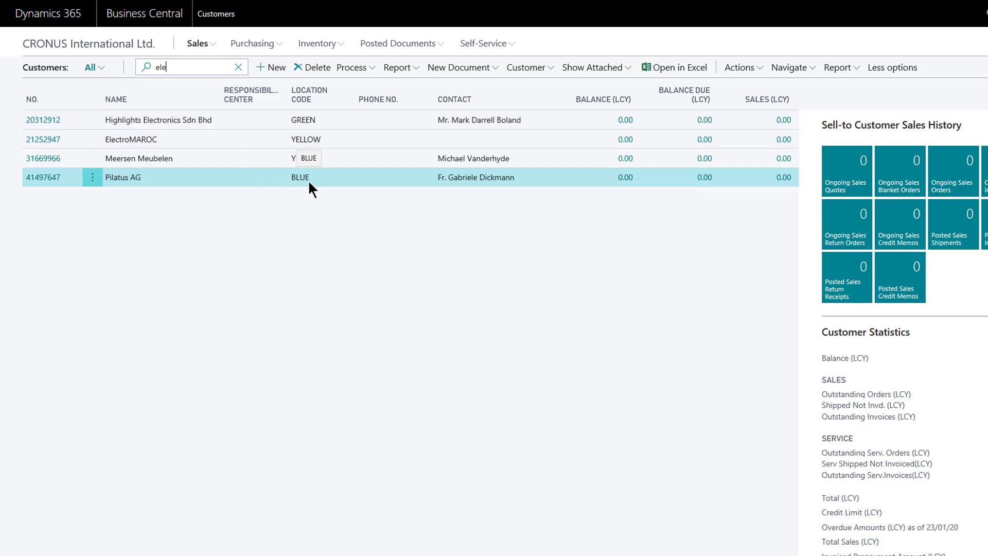
{"action": "left_click", "coordinate": [238, 67]}
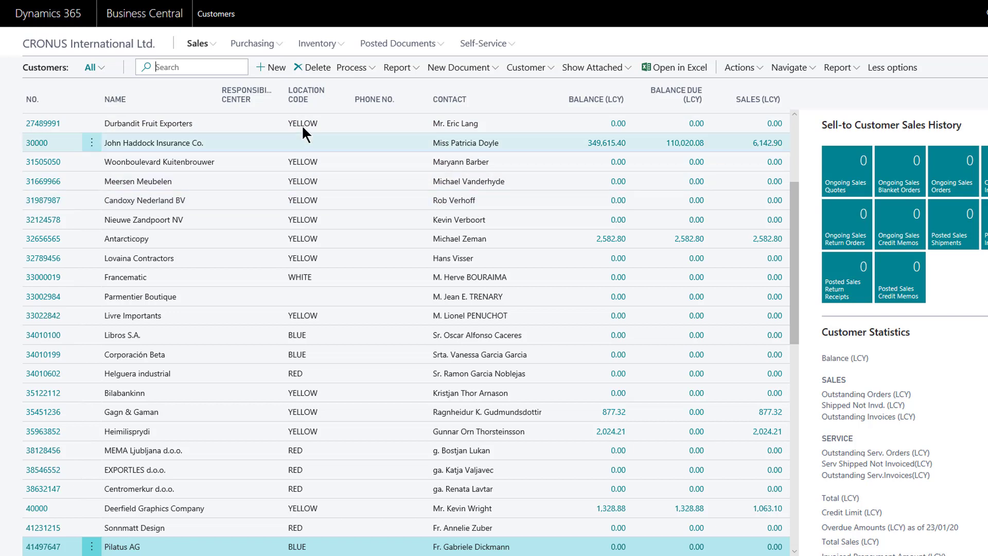
{"action": "left_click", "coordinate": [346, 100]}
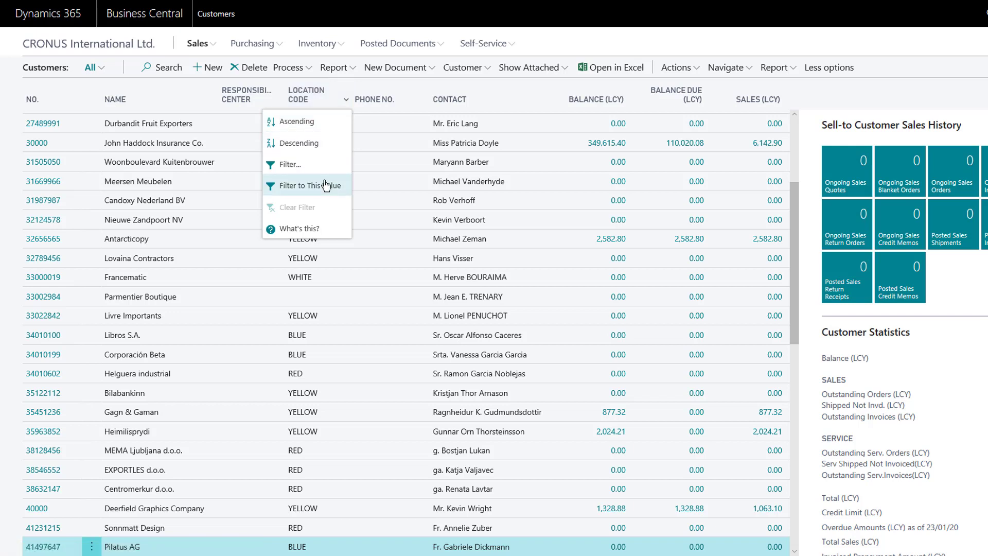
{"action": "left_click", "coordinate": [359, 90]}
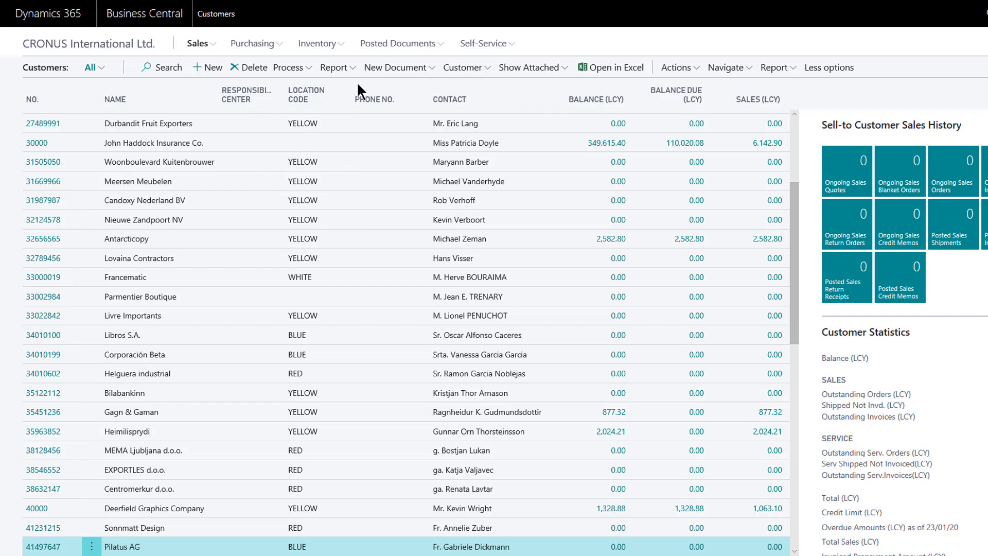
{"action": "left_click", "coordinate": [318, 341]}
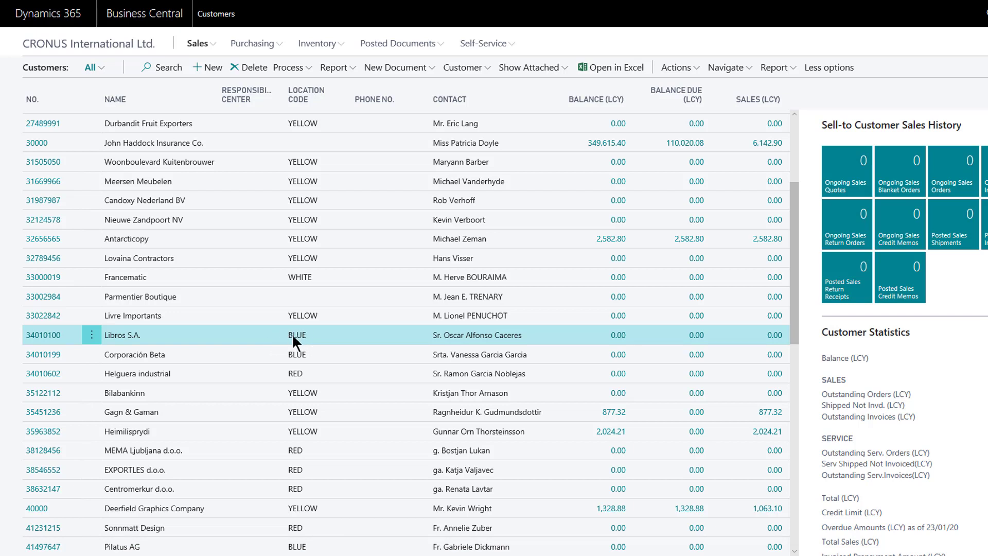
{"action": "left_click", "coordinate": [346, 100]}
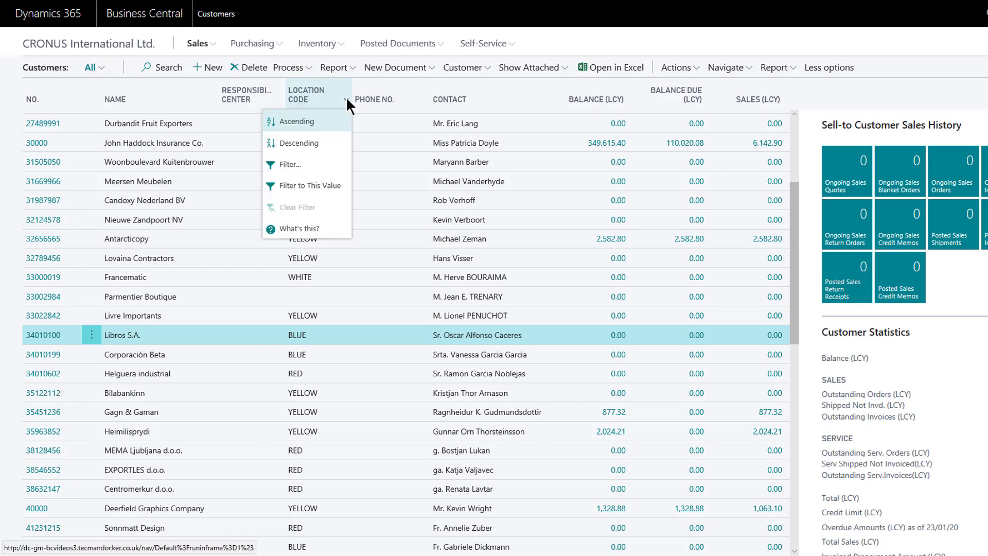
{"action": "left_click", "coordinate": [322, 187]}
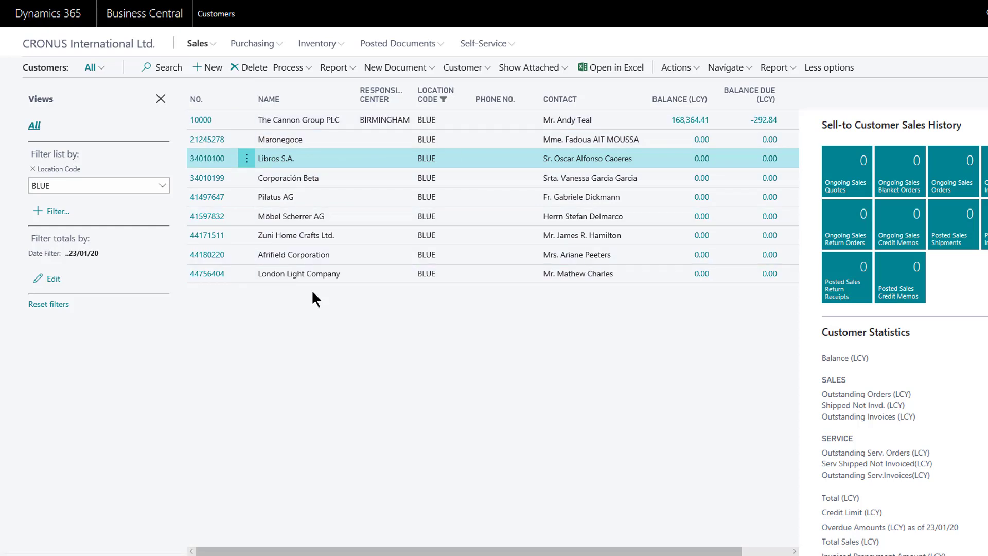
{"action": "left_click", "coordinate": [33, 170]}
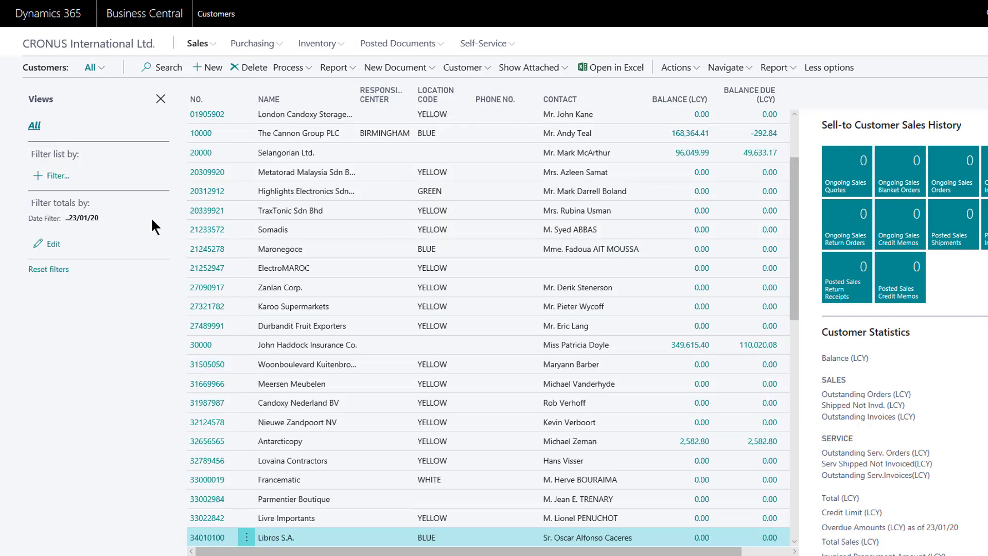
{"action": "left_click", "coordinate": [160, 102]}
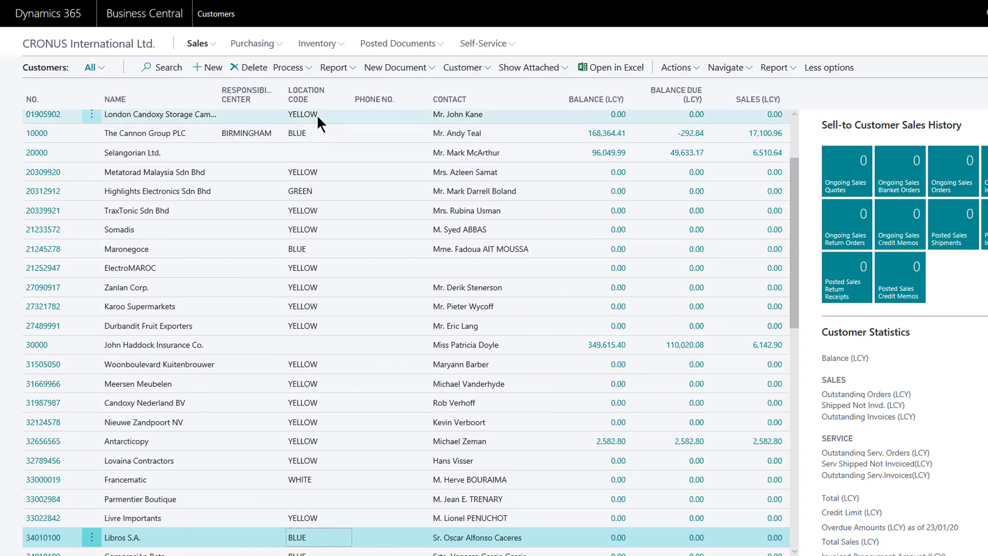
Step: Filter the Location Code column to YELLOW, then remove that Location Code filter
{"action": "left_click", "coordinate": [346, 100]}
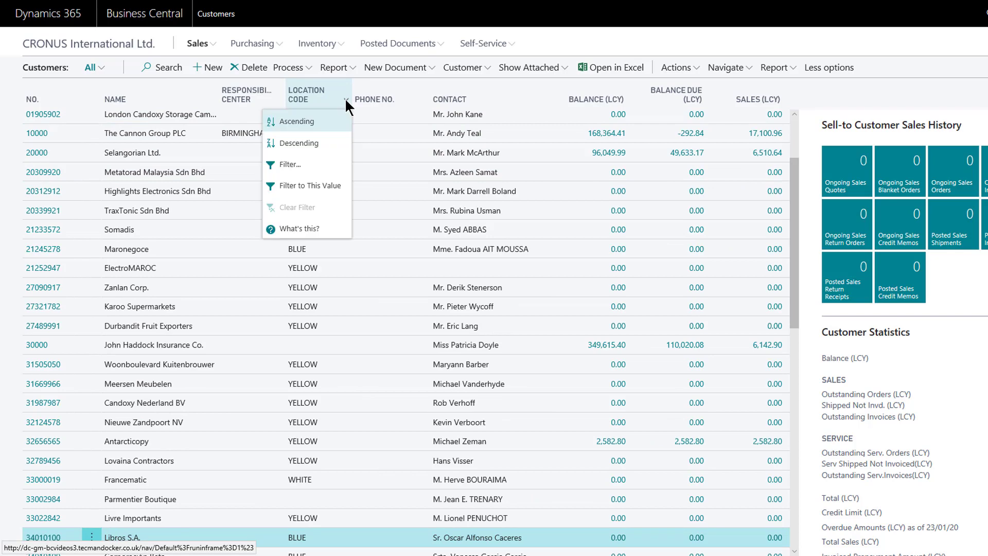
{"action": "left_click", "coordinate": [297, 165]}
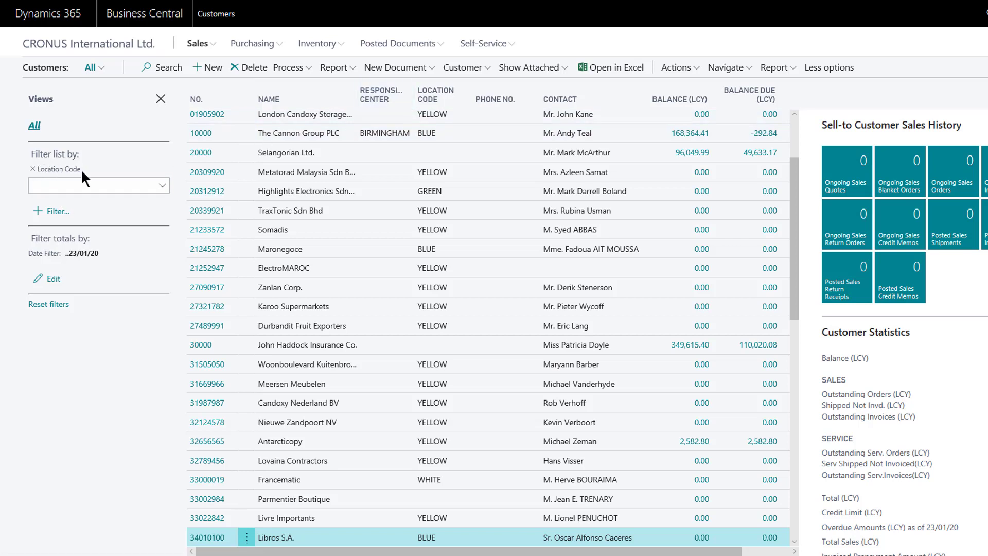
{"action": "left_click", "coordinate": [44, 185]}
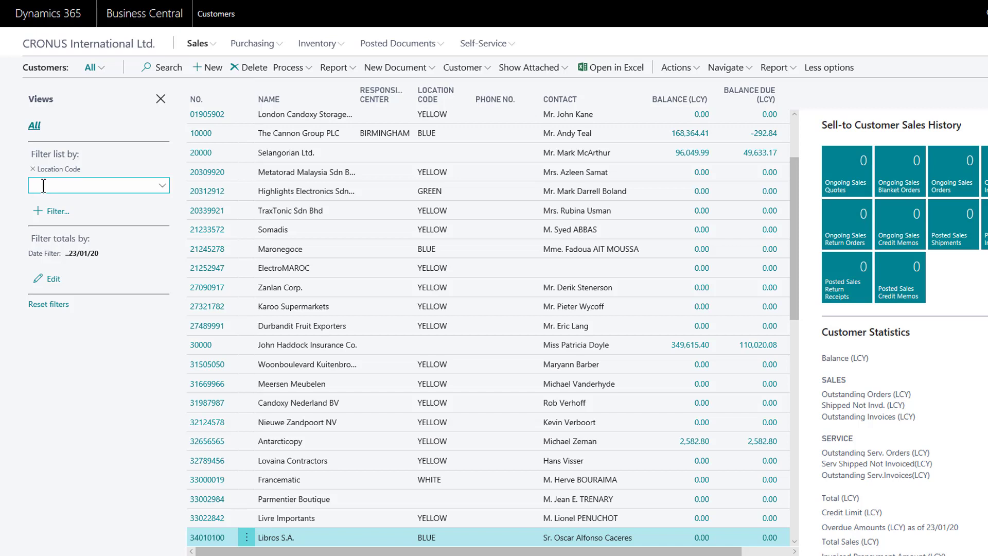
{"action": "left_click", "coordinate": [163, 187]}
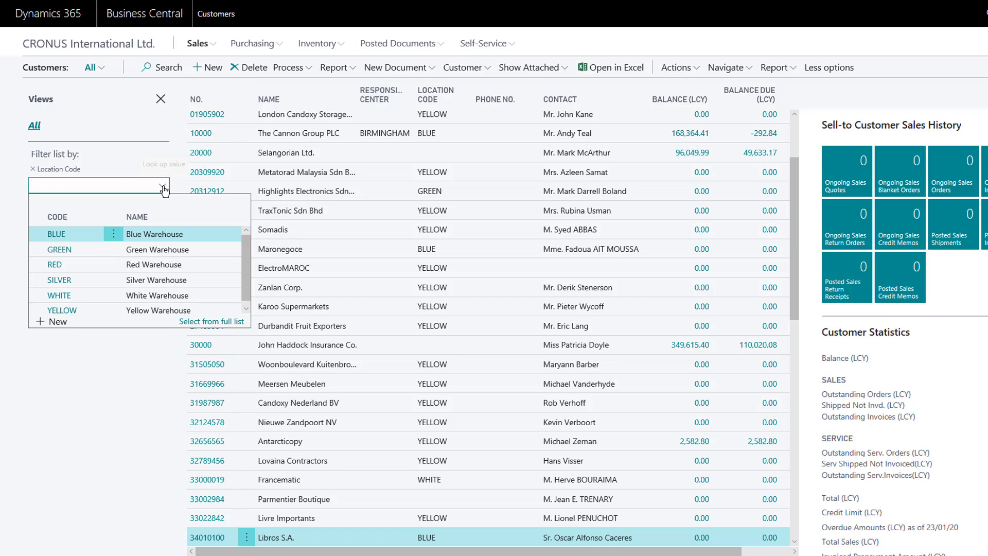
{"action": "left_click", "coordinate": [65, 309]}
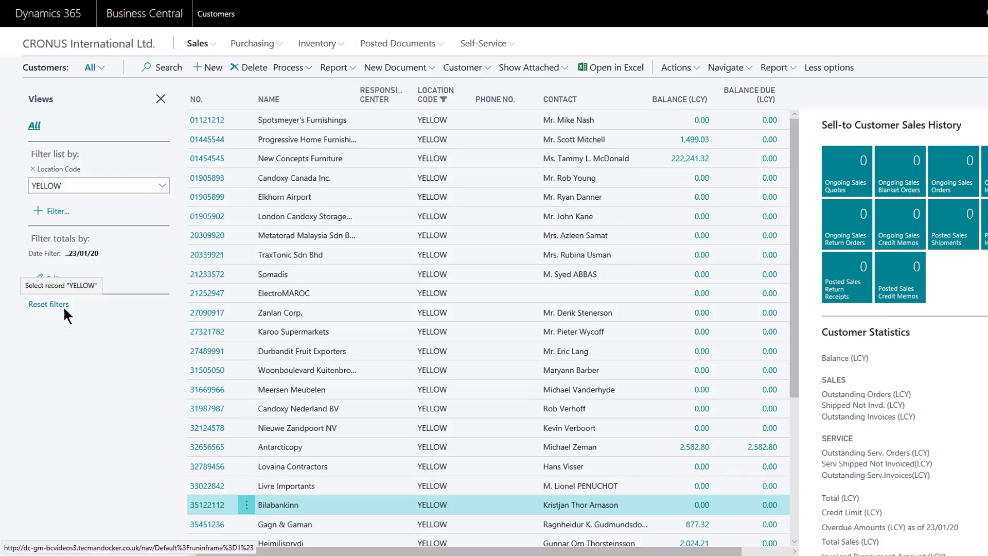
{"action": "left_click", "coordinate": [32, 170]}
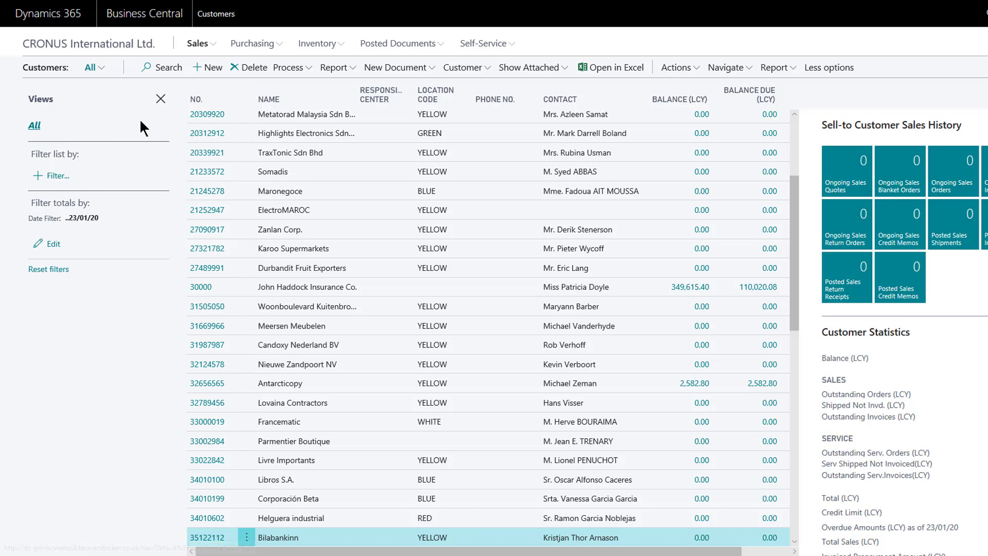
Step: Reopen the filter pane with Shift+F3 and add a blank ('') Location Code filter
{"action": "left_click", "coordinate": [161, 98]}
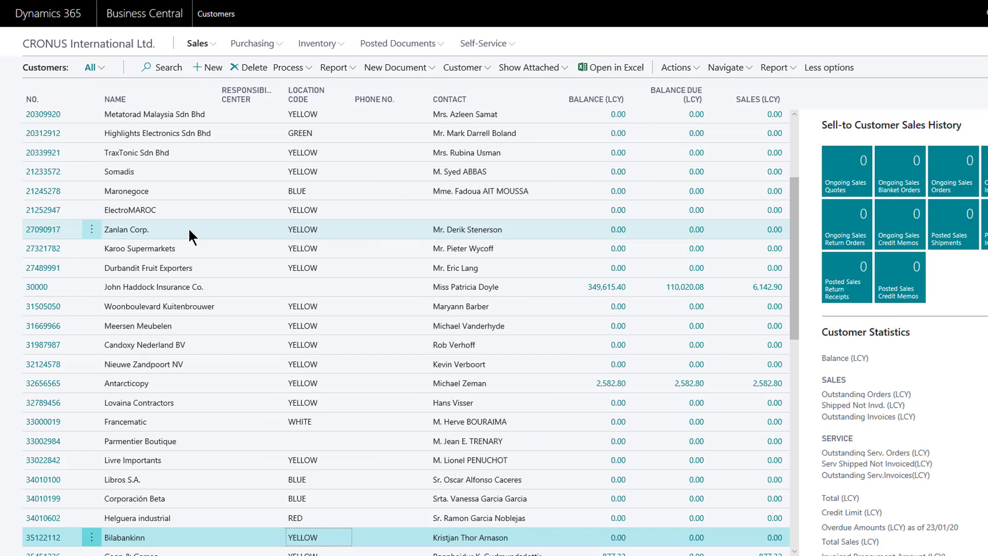
{"action": "key", "text": "shift+F3"}
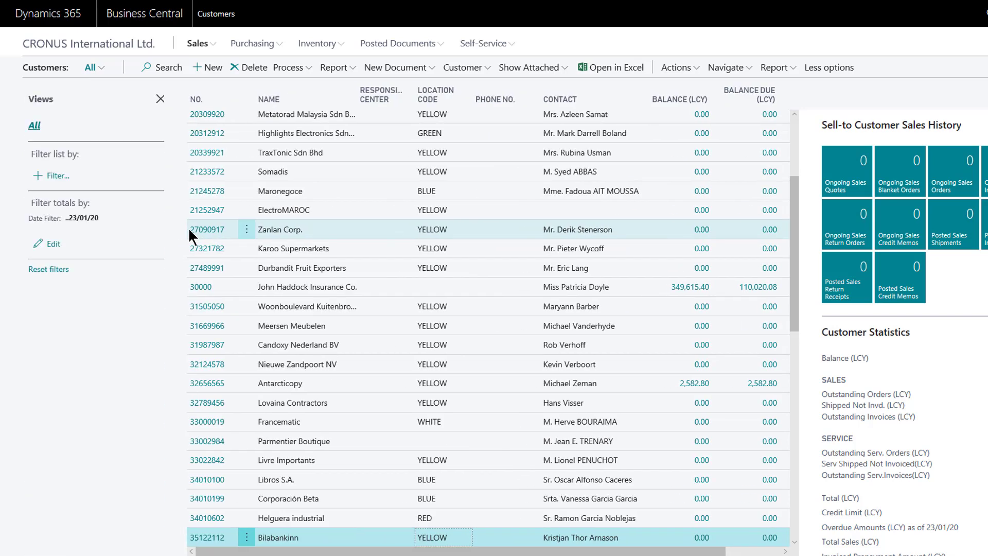
{"action": "left_click", "coordinate": [59, 177]}
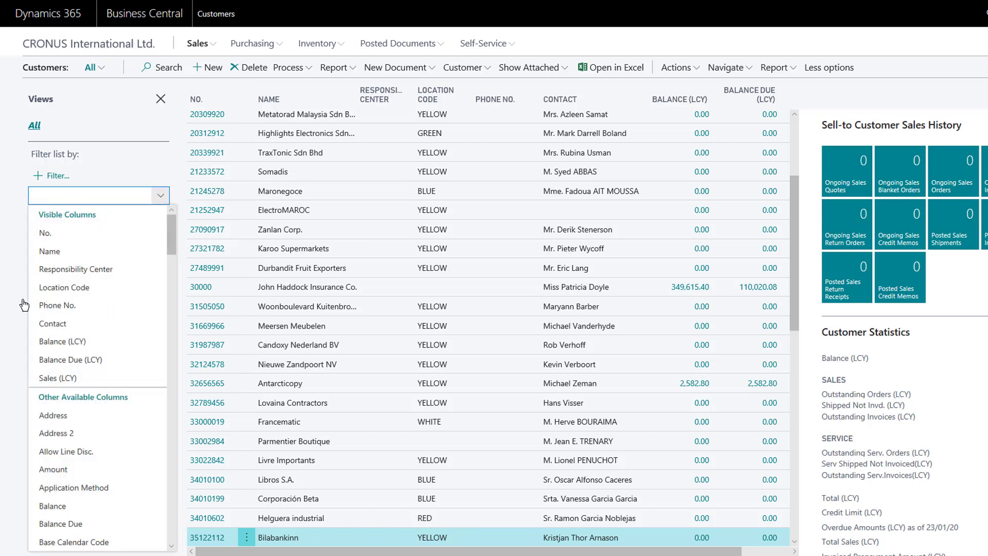
{"action": "left_click", "coordinate": [58, 290]}
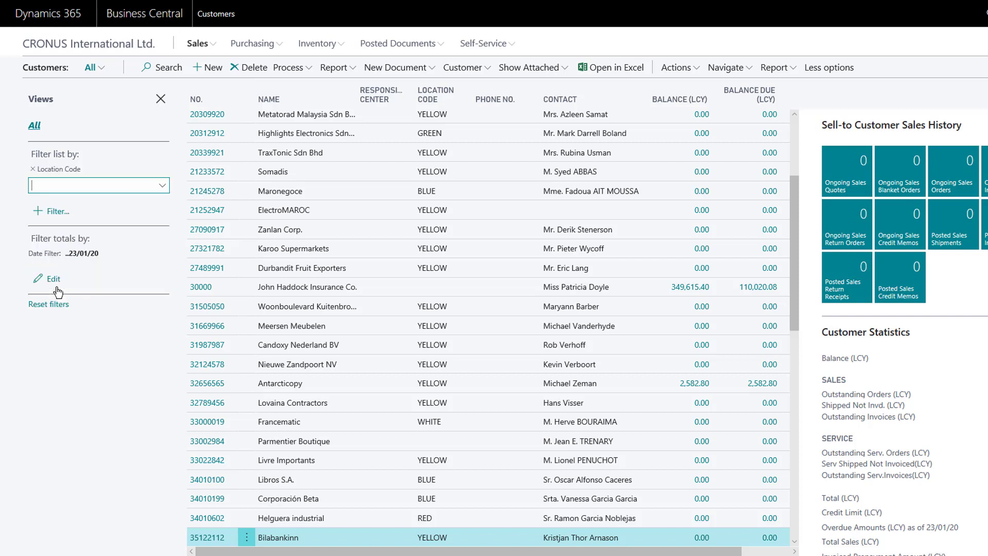
{"action": "left_click", "coordinate": [161, 188]}
{"action": "key", "text": "Return"}
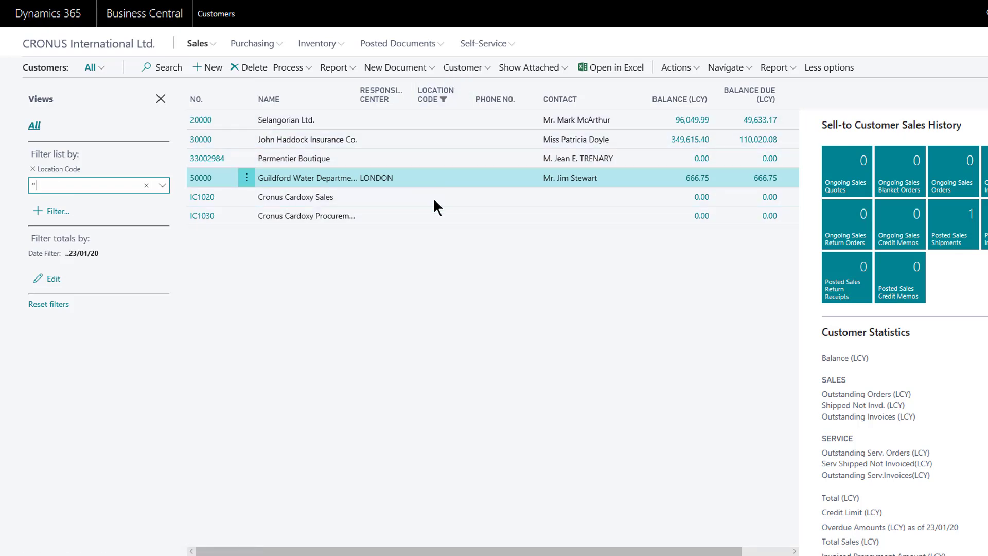
Step: Add a Balance (LCY) filter of <>0, leaving three customers
{"action": "left_click", "coordinate": [55, 216]}
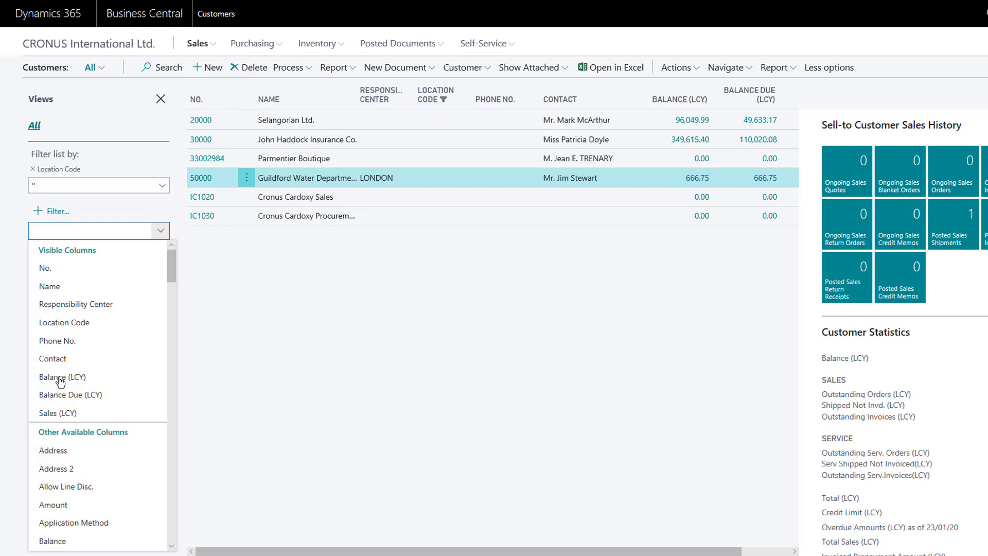
{"action": "left_click", "coordinate": [61, 382]}
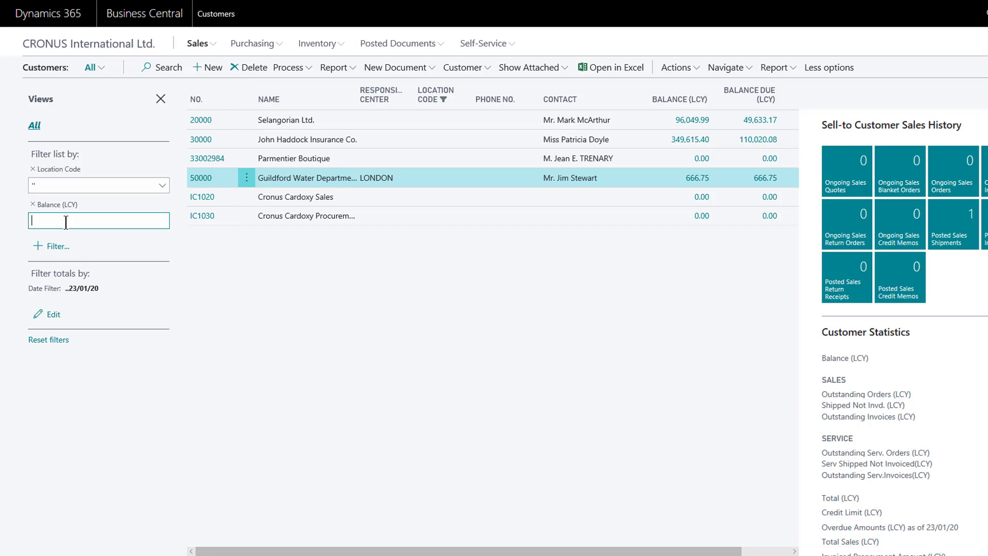
{"action": "type", "text": "<>0"}
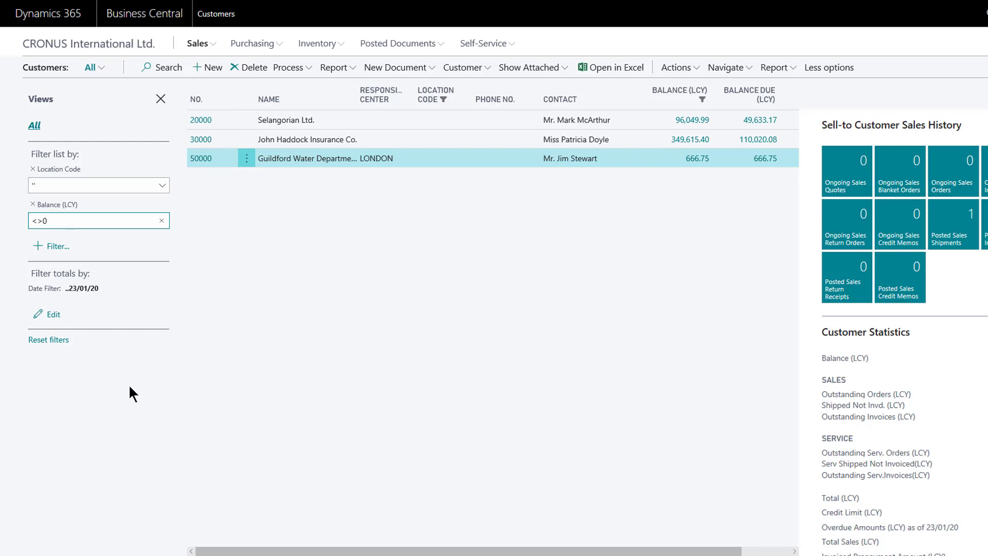
Step: Reset all filters and hide the customer details FactBox pane
{"action": "left_click", "coordinate": [47, 341]}
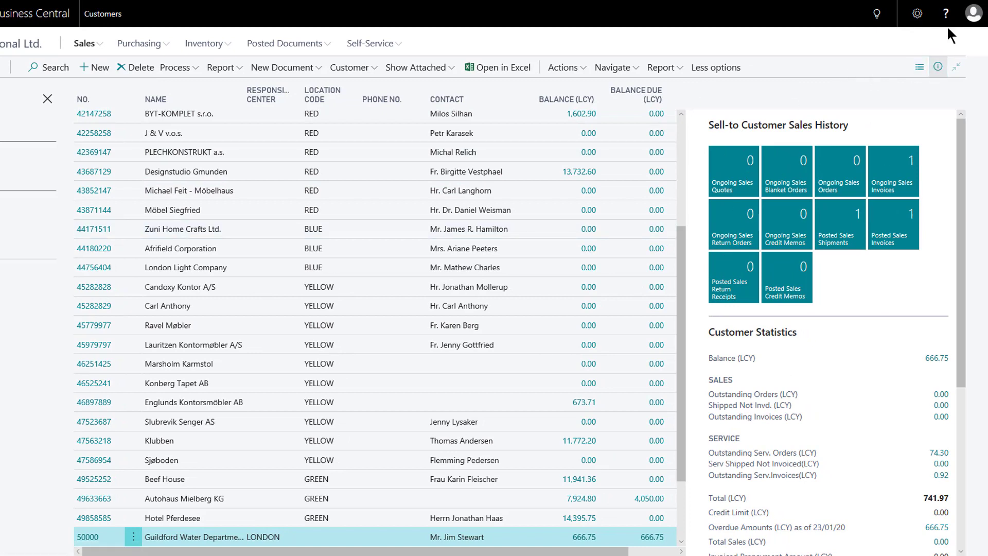
{"action": "left_click", "coordinate": [938, 68]}
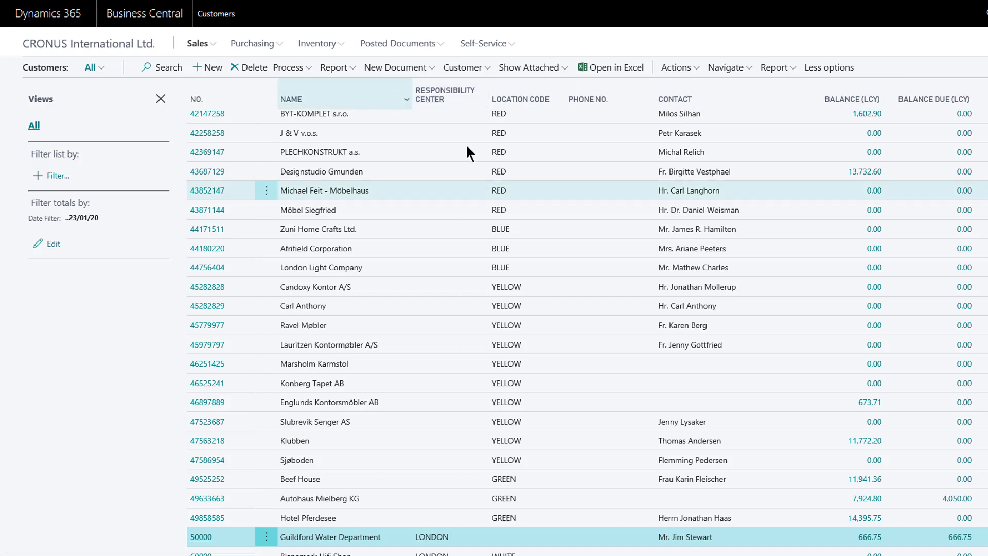
Step: Add a City filter of London, narrowing the list to four customers
{"action": "left_click", "coordinate": [58, 177]}
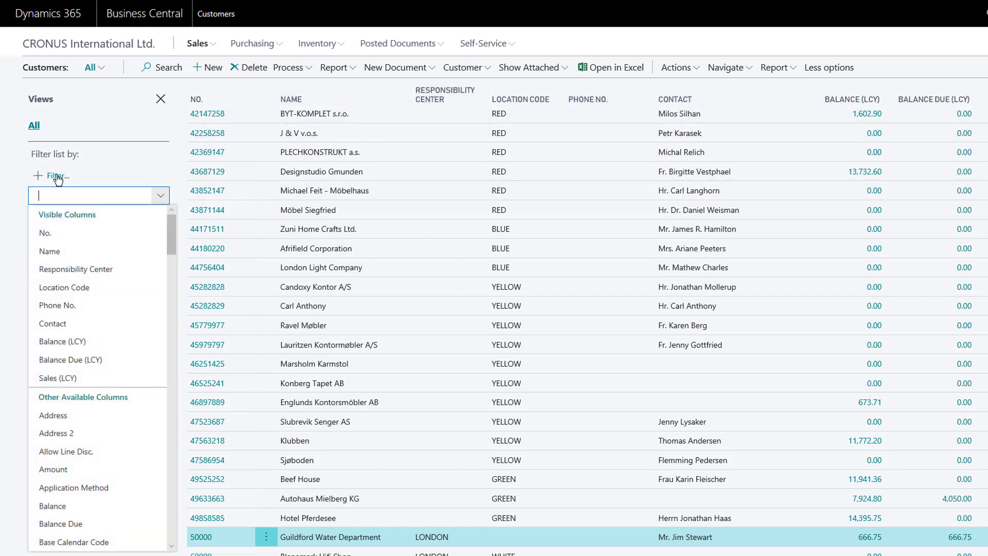
{"action": "scroll", "coordinate": [59, 422], "scroll_direction": "down", "scroll_amount": 5}
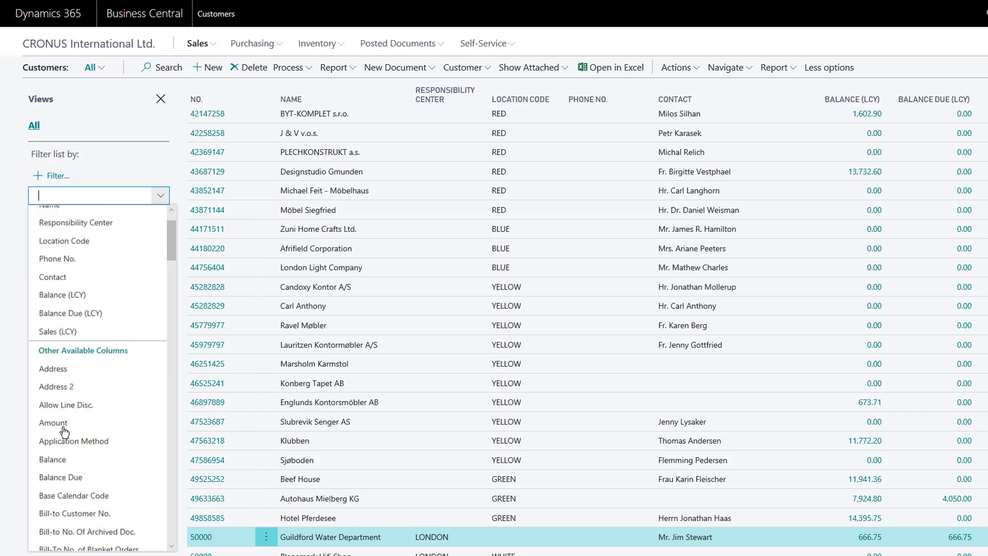
{"action": "scroll", "coordinate": [53, 381], "scroll_direction": "down", "scroll_amount": 5}
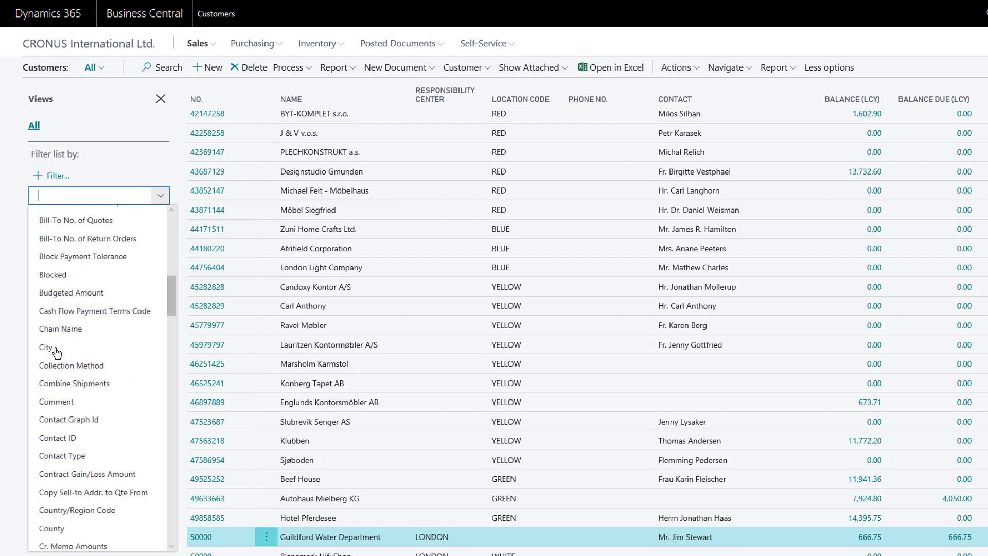
{"action": "left_click", "coordinate": [58, 350]}
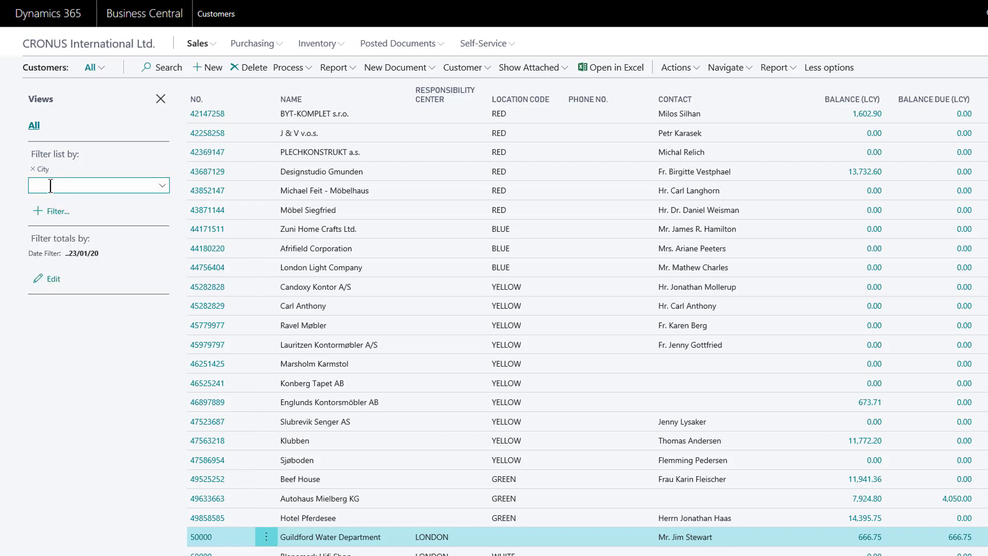
{"action": "type", "text": "London"}
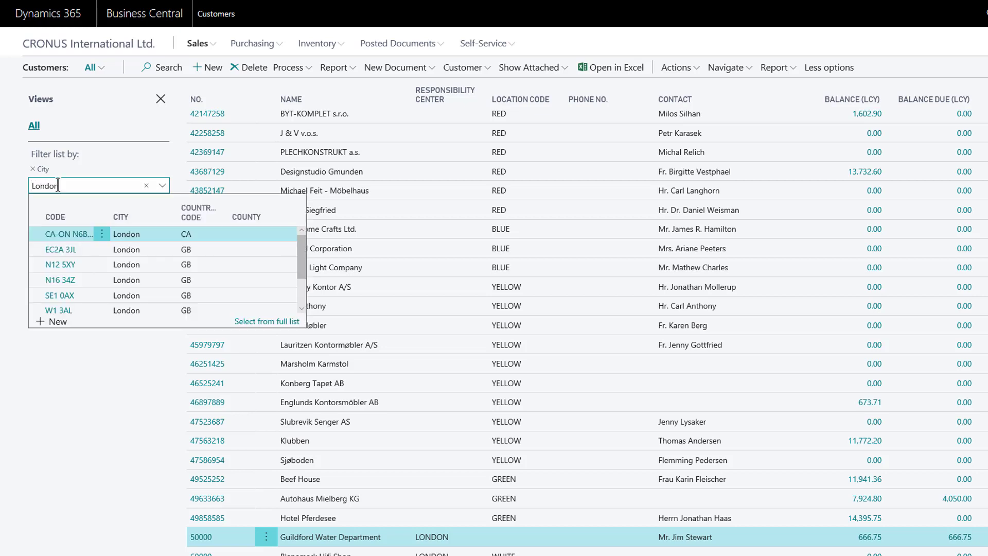
{"action": "key", "text": "Return"}
{"action": "left_click", "coordinate": [189, 257]}
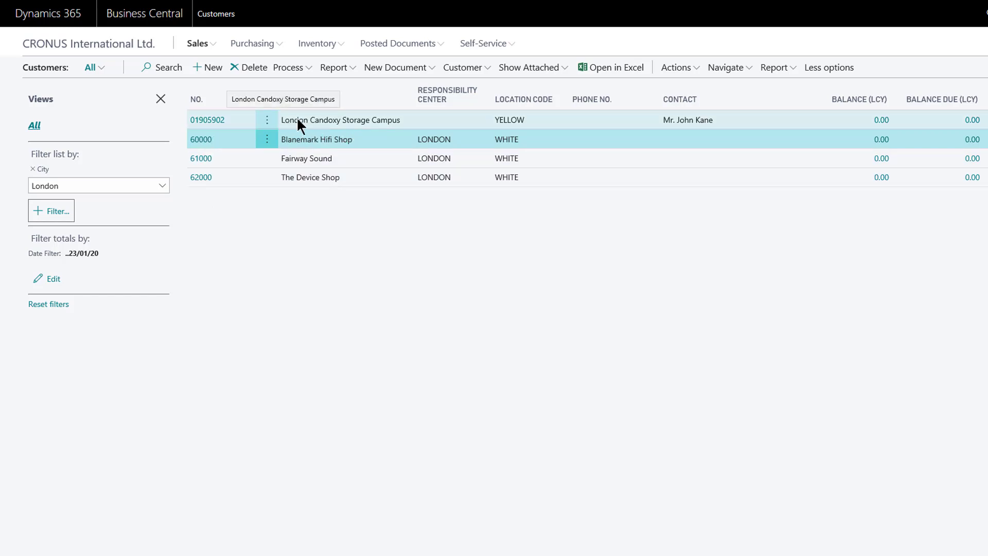
{"action": "left_click", "coordinate": [199, 143]}
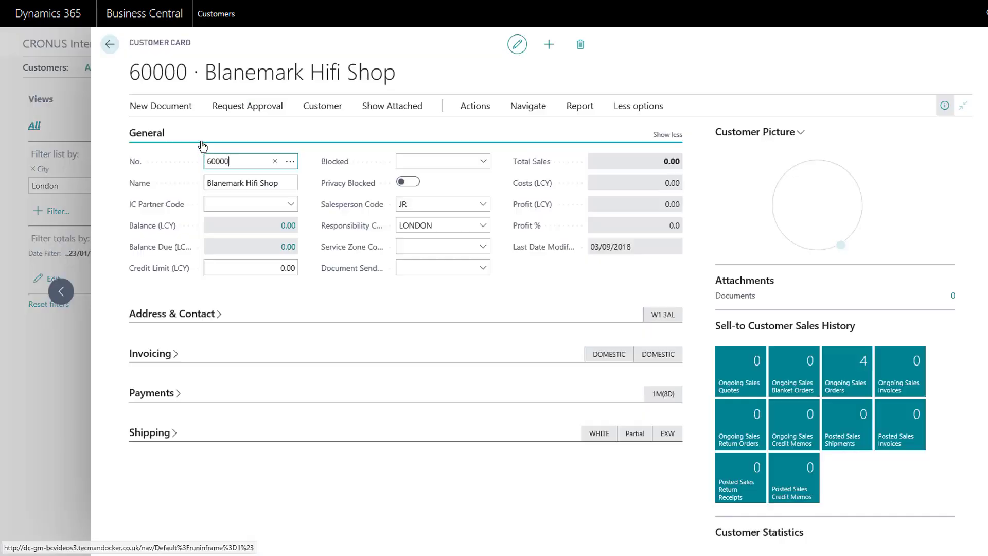
{"action": "left_click", "coordinate": [237, 319]}
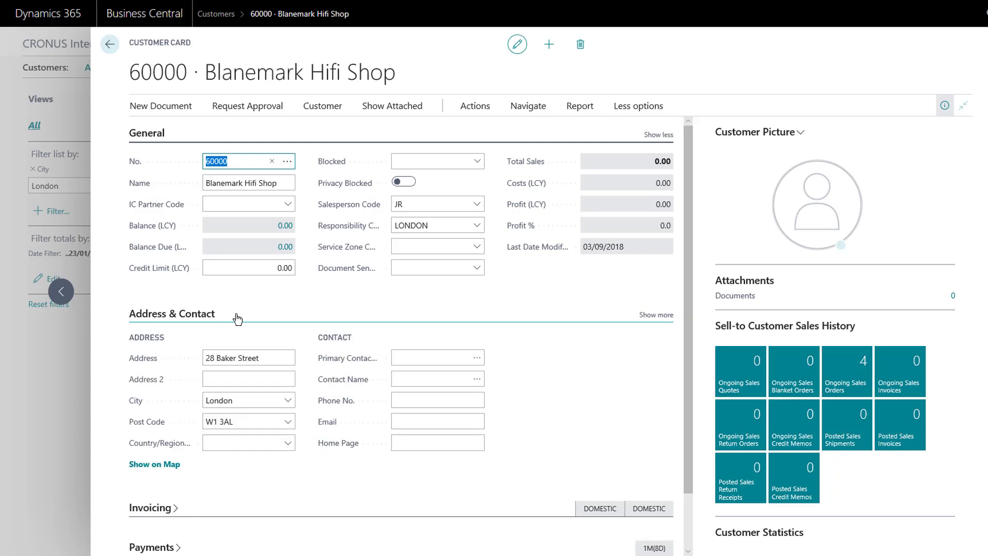
{"action": "left_click", "coordinate": [235, 404]}
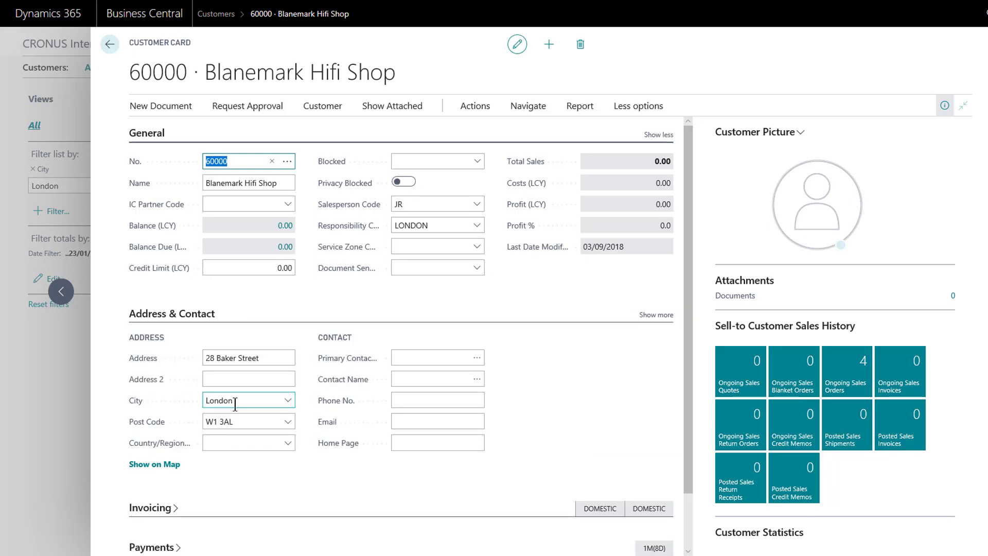
Step: Return to the customer list, export it with Open in Excel, and open the downloaded workbook
{"action": "left_click", "coordinate": [108, 46]}
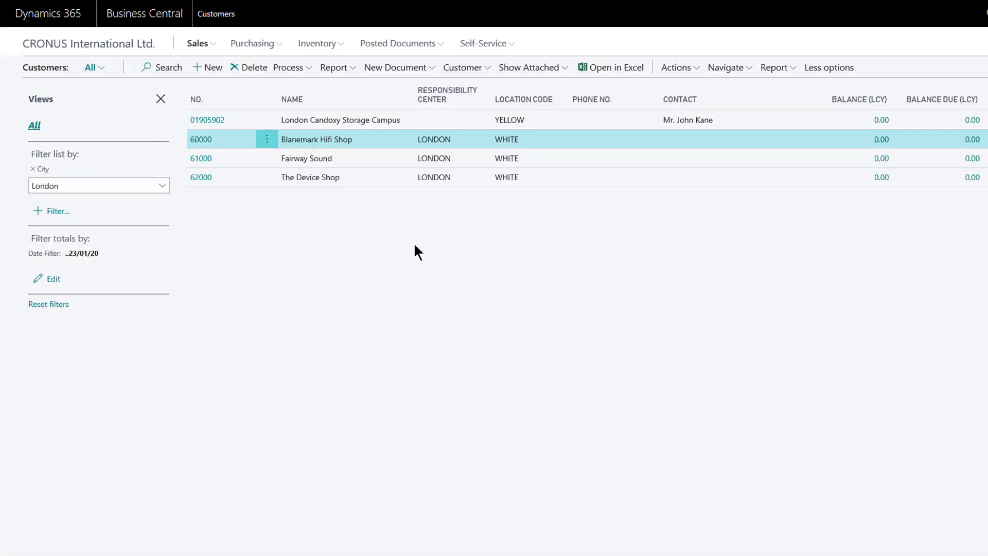
{"action": "left_click", "coordinate": [612, 71]}
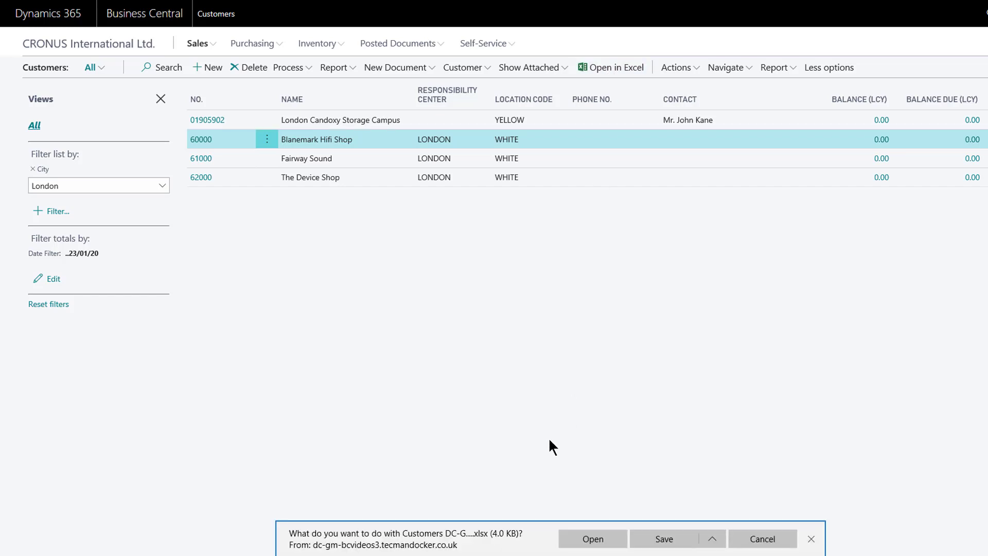
{"action": "left_click", "coordinate": [599, 543]}
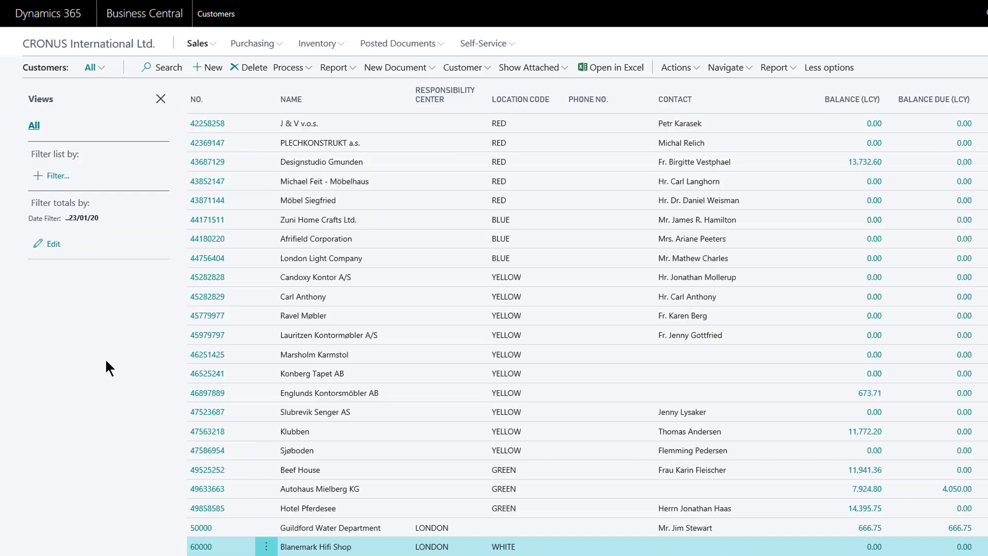
Step: Add a No. filter of 10000|20000|30000 to show only those three customers
{"action": "left_click", "coordinate": [57, 177]}
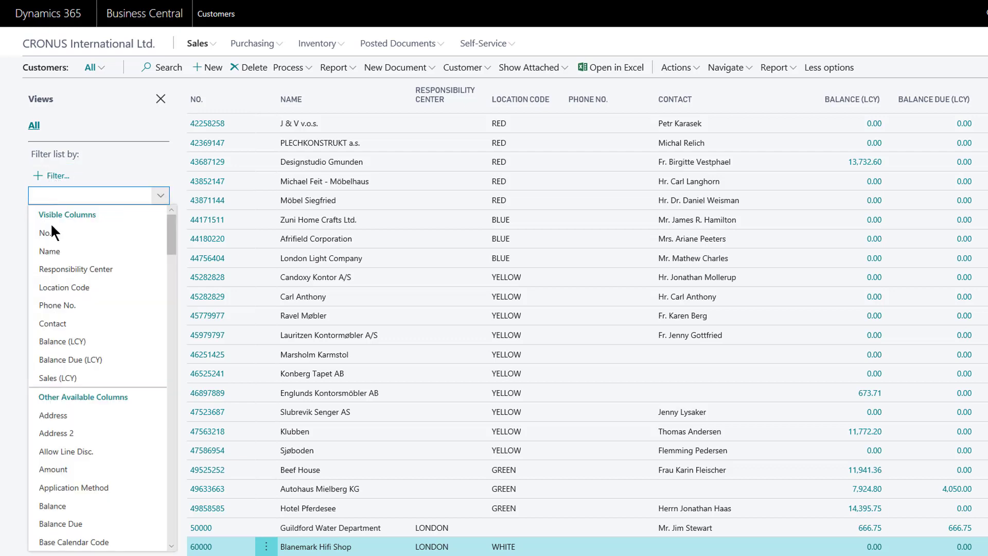
{"action": "key", "text": "Return"}
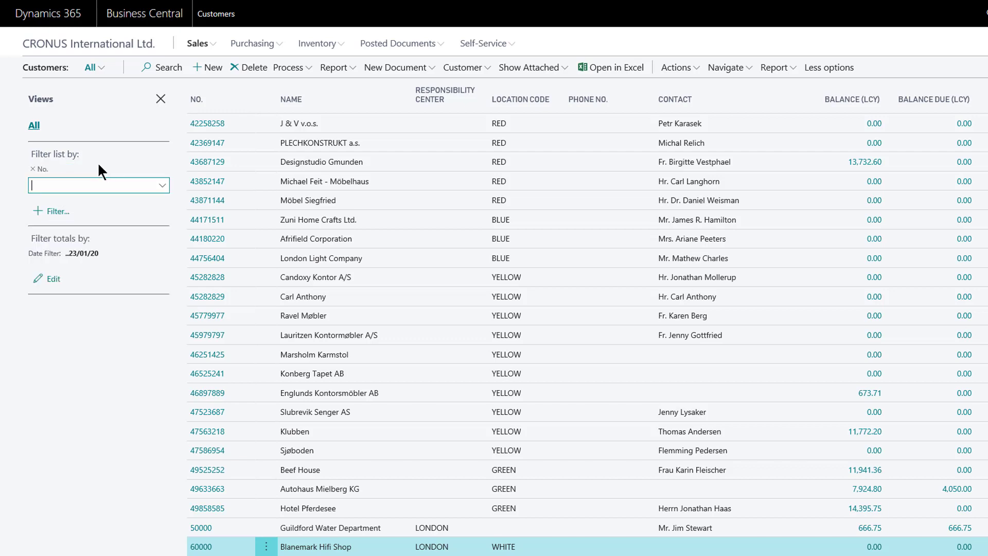
{"action": "left_click", "coordinate": [58, 189]}
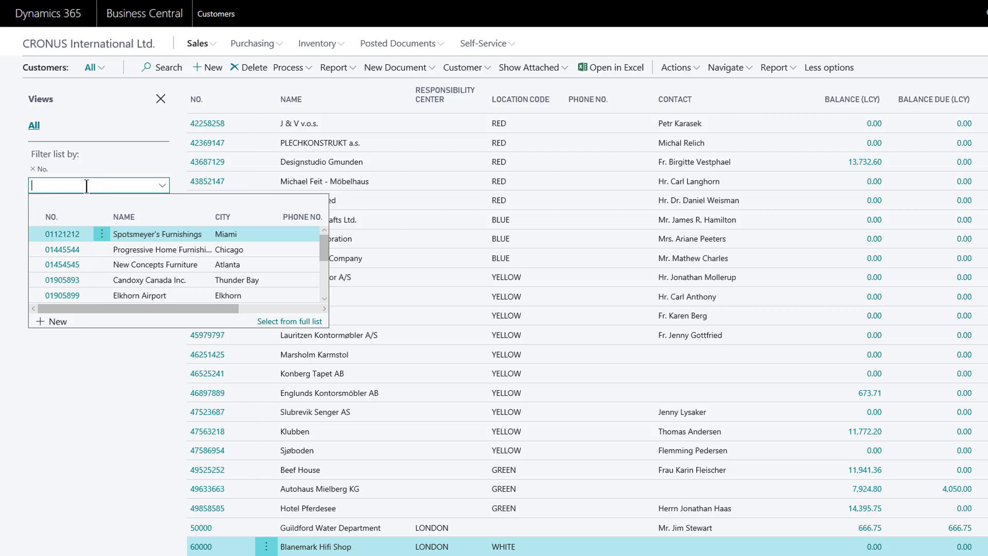
{"action": "type", "text": "10000"}
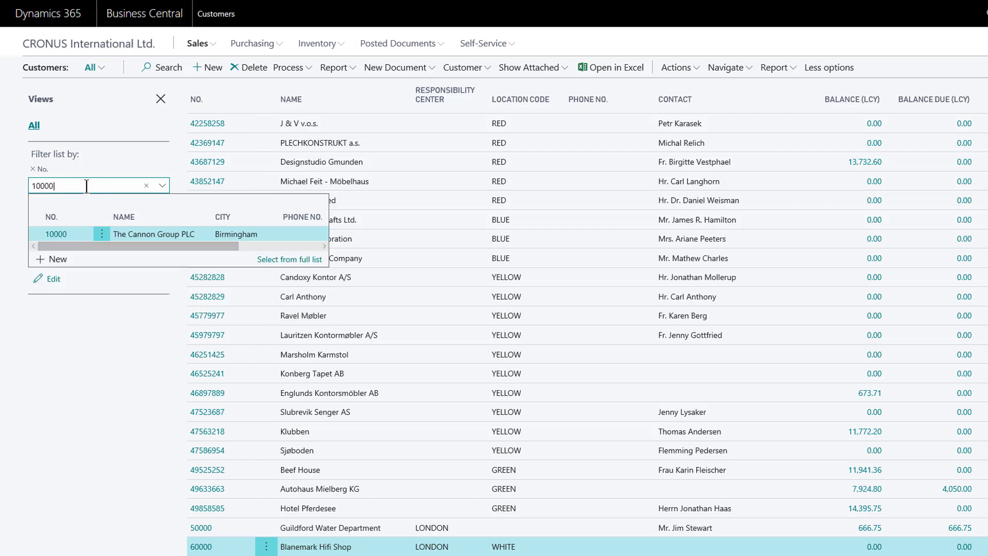
{"action": "type", "text": "|20000|"}
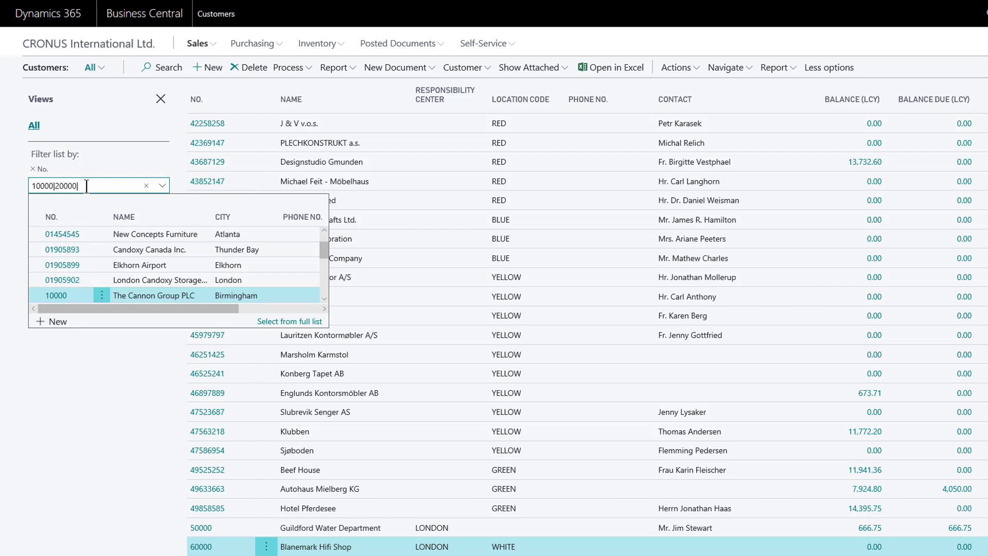
{"action": "type", "text": "30000"}
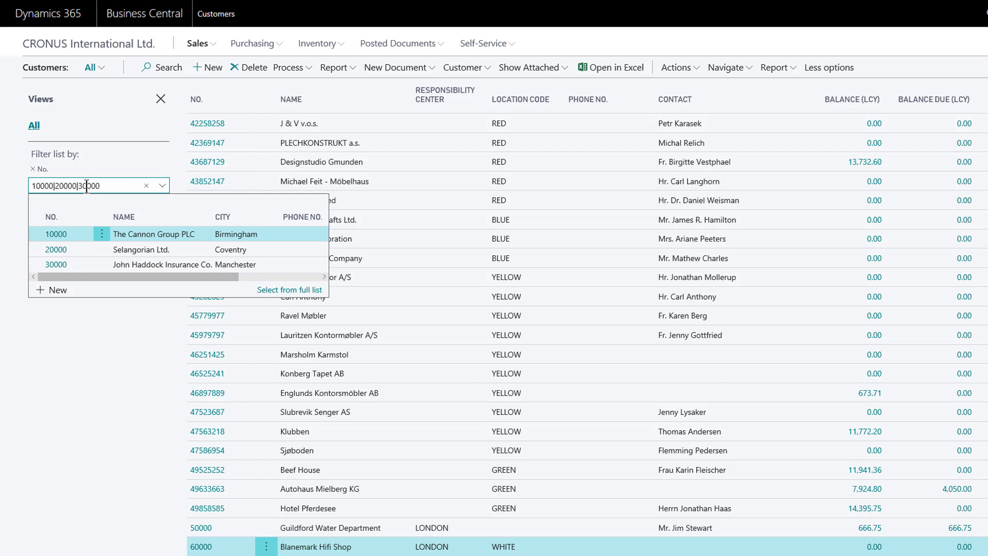
{"action": "key", "text": "Return"}
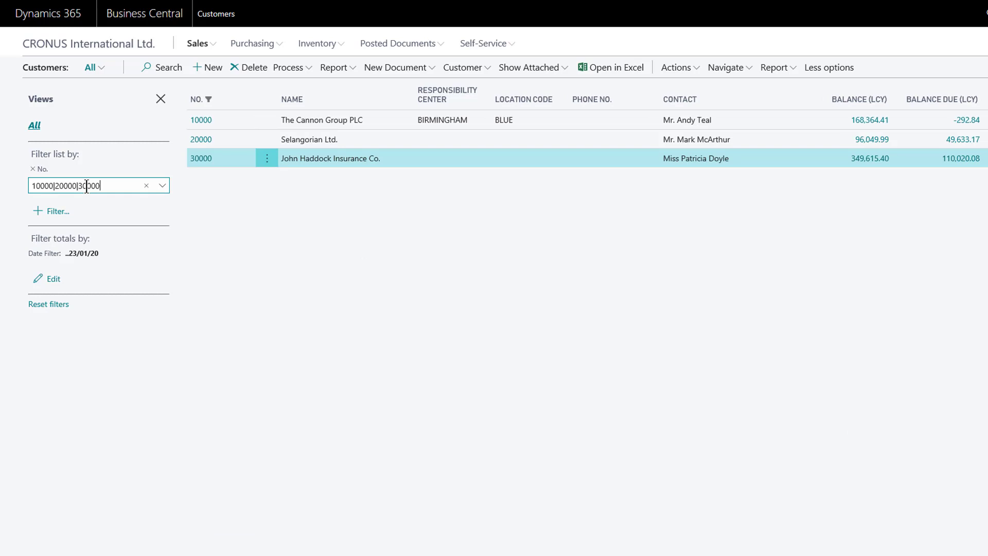
Step: Open the CRONUS International Ltd. Sales home page and scroll down to the My Customers insights
{"action": "left_click", "coordinate": [92, 48]}
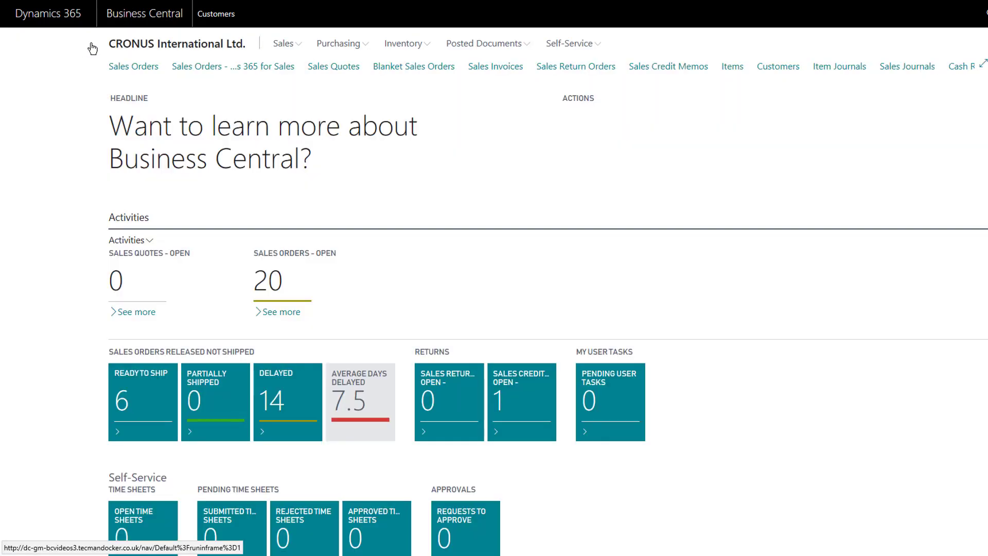
{"action": "scroll", "coordinate": [237, 256], "scroll_direction": "down", "scroll_amount": 1}
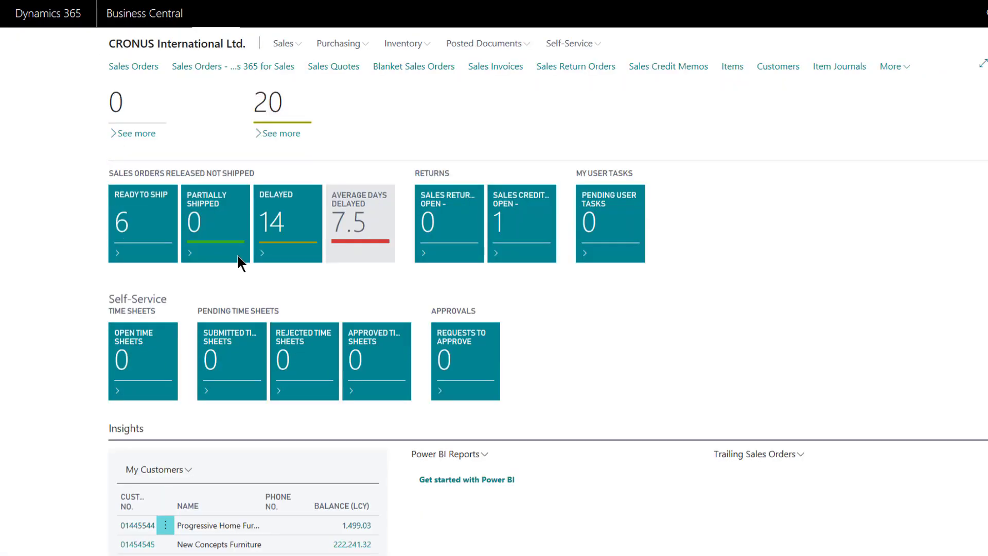
{"action": "scroll", "coordinate": [236, 254], "scroll_direction": "down", "scroll_amount": 6}
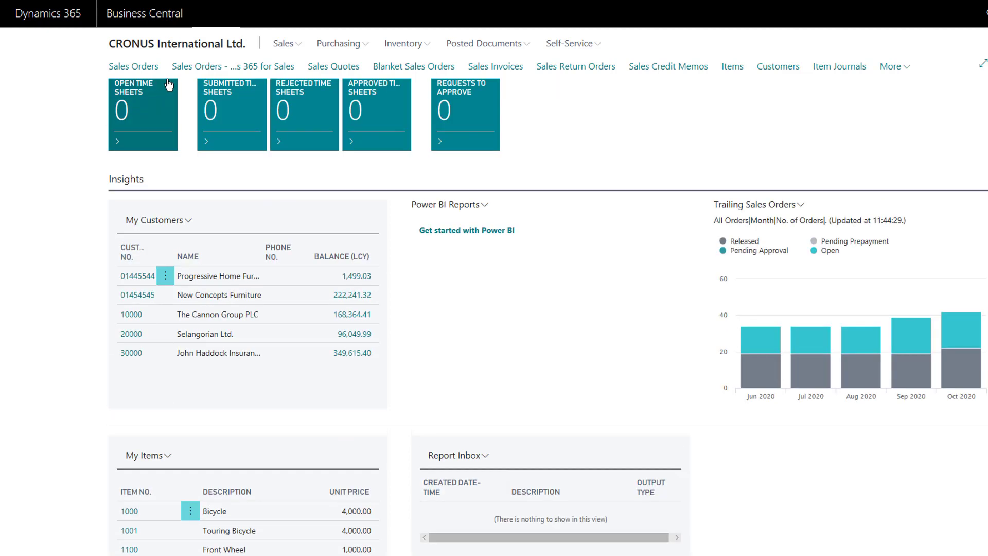
Step: Return to Customers from Sales and clear the No. filter to show all customers
{"action": "left_click", "coordinate": [298, 46]}
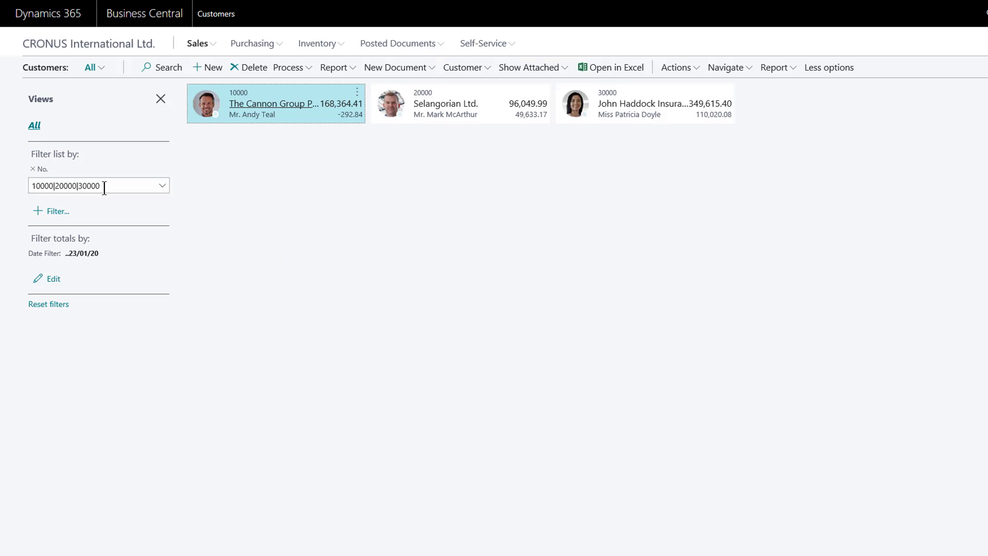
{"action": "left_click_drag", "start_coordinate": [102, 186], "coordinate": [27, 188]}
{"action": "left_click", "coordinate": [146, 185]}
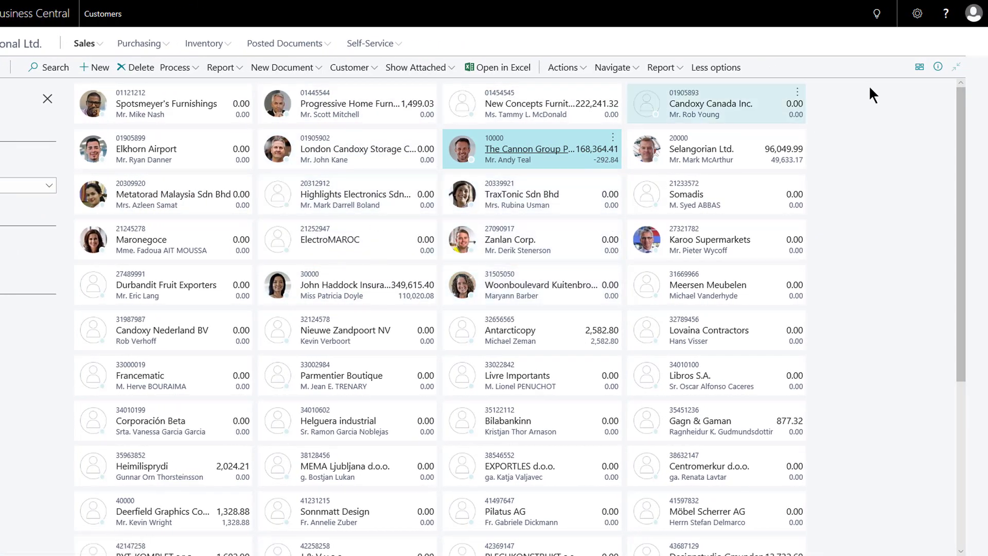
Step: Switch the Customers layout from Tiles to List and sort ascending by Balance Due (LCY)
{"action": "left_click", "coordinate": [919, 69]}
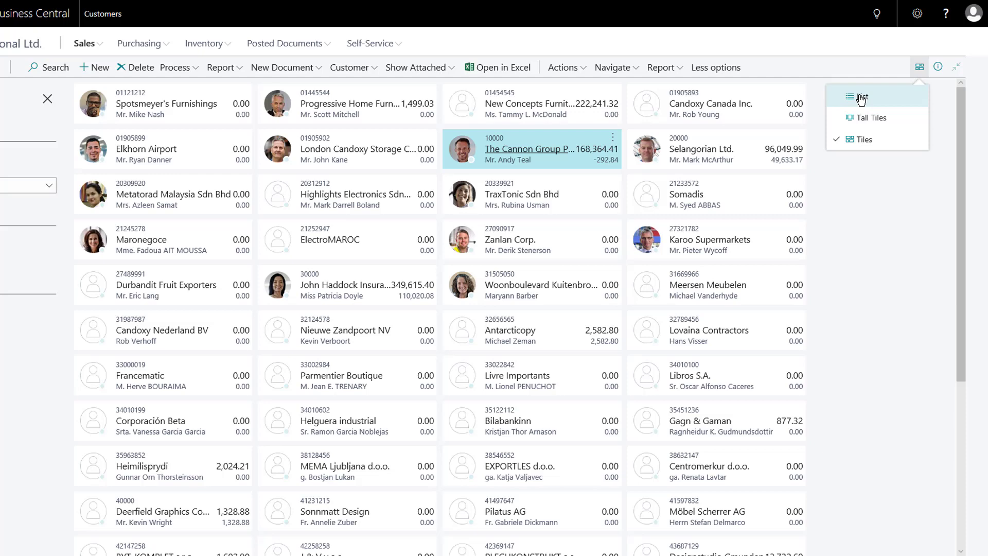
{"action": "left_click", "coordinate": [861, 99]}
{"action": "left_click", "coordinate": [867, 95]}
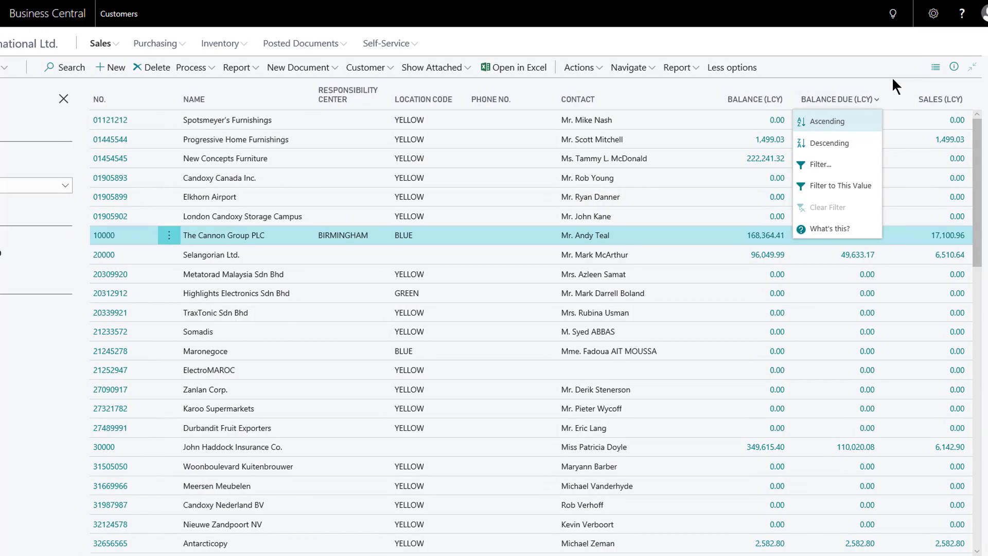
{"action": "key", "text": "Return"}
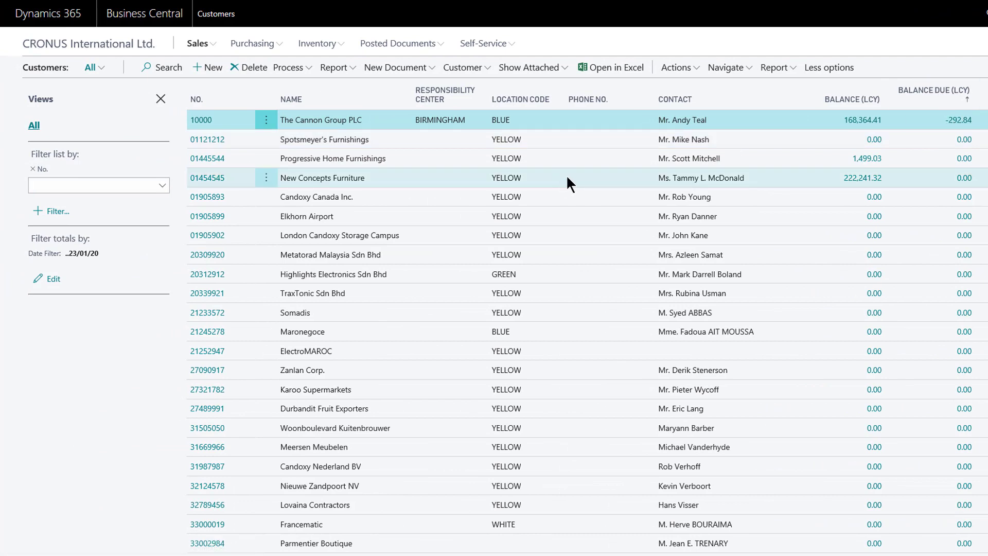
Step: Filter the No. column with %mycustomers, leaving five customers sorted by Balance Due (LCY)
{"action": "left_click", "coordinate": [73, 186]}
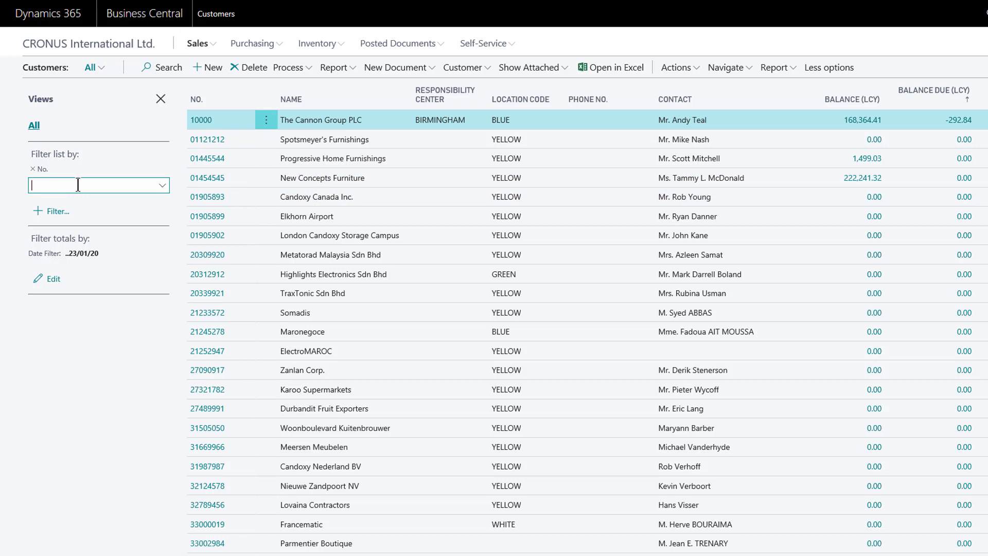
{"action": "left_click", "coordinate": [78, 184]}
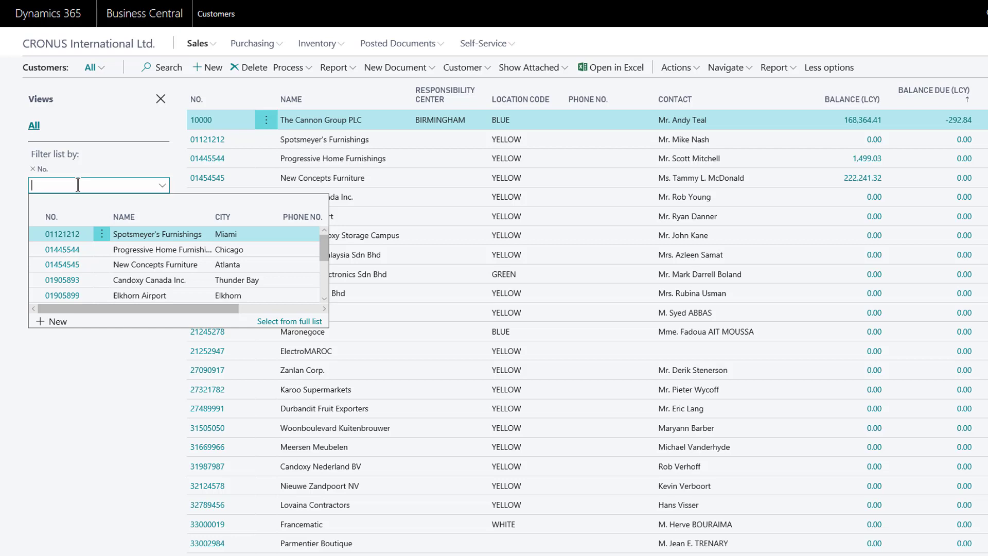
{"action": "type", "text": "%mycustomer"}
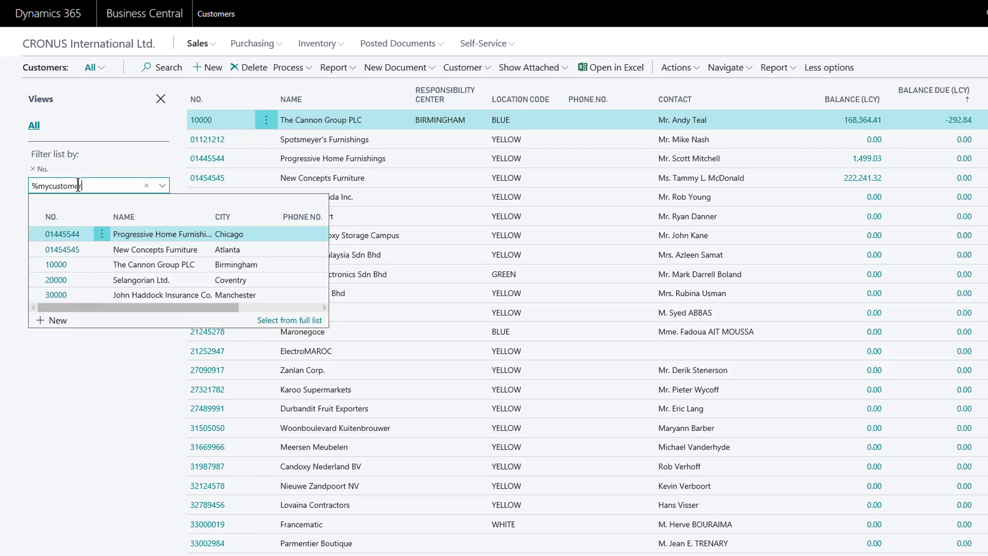
{"action": "type", "text": "s"}
{"action": "key", "text": "Return"}
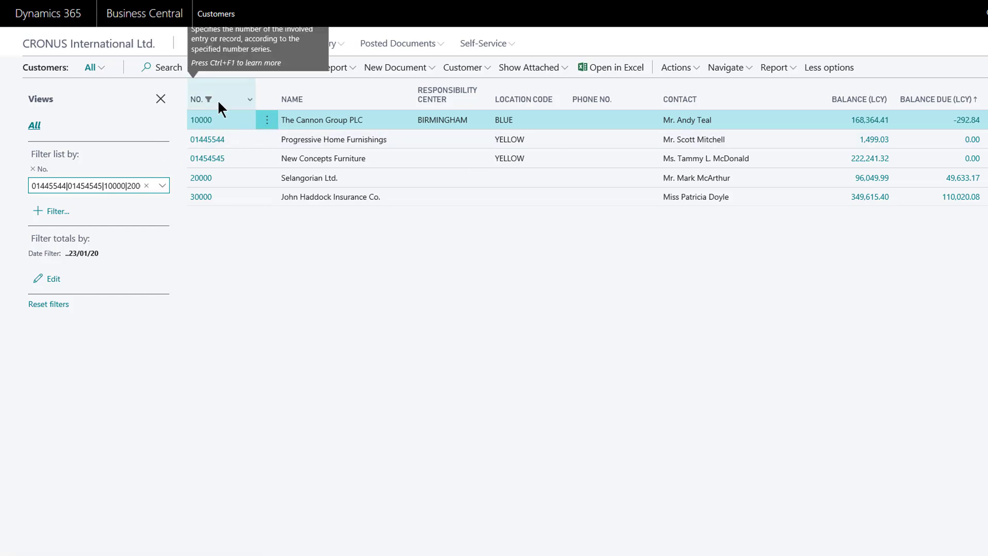
Step: Clear the No. column filter to list every customer, then close the filter pane
{"action": "left_click", "coordinate": [250, 99]}
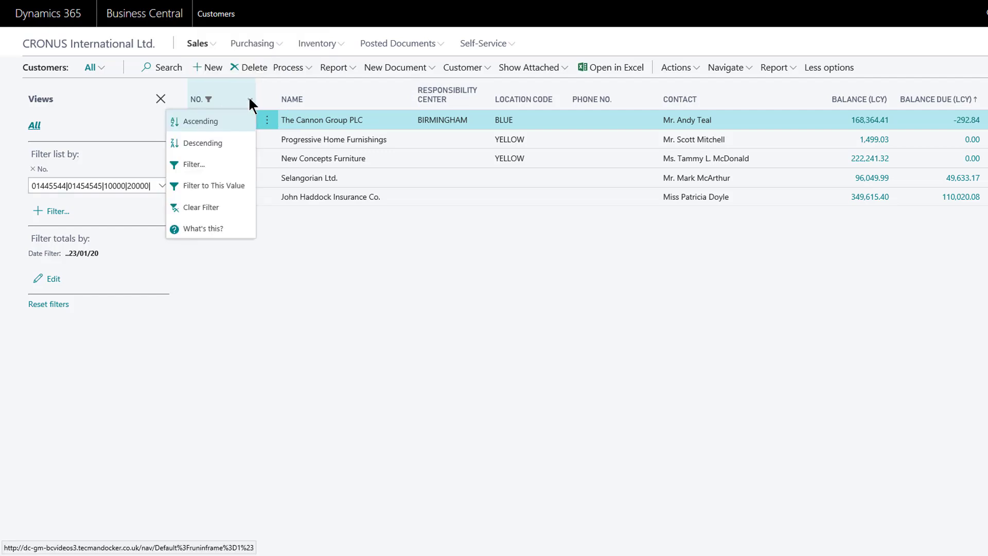
{"action": "left_click", "coordinate": [219, 209]}
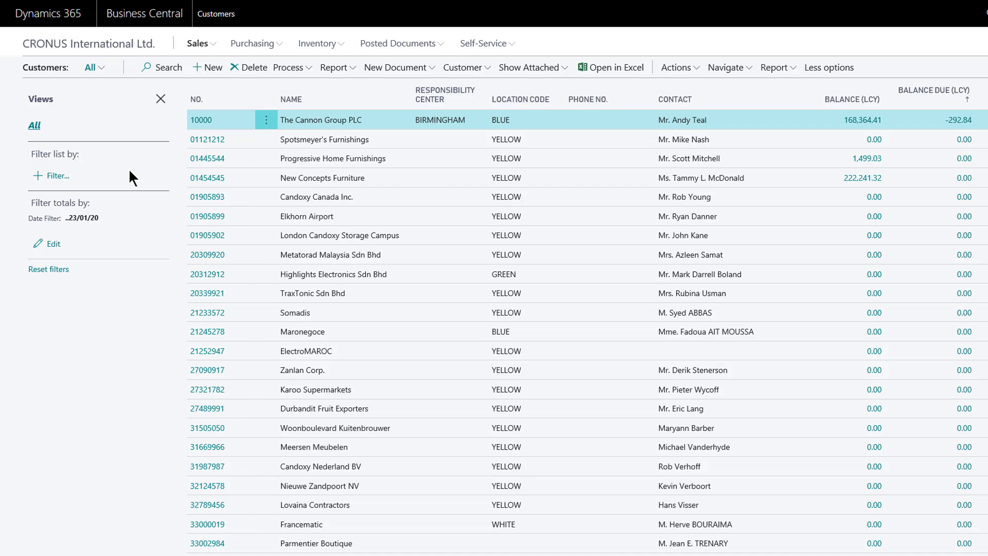
{"action": "key", "text": "shift+F3"}
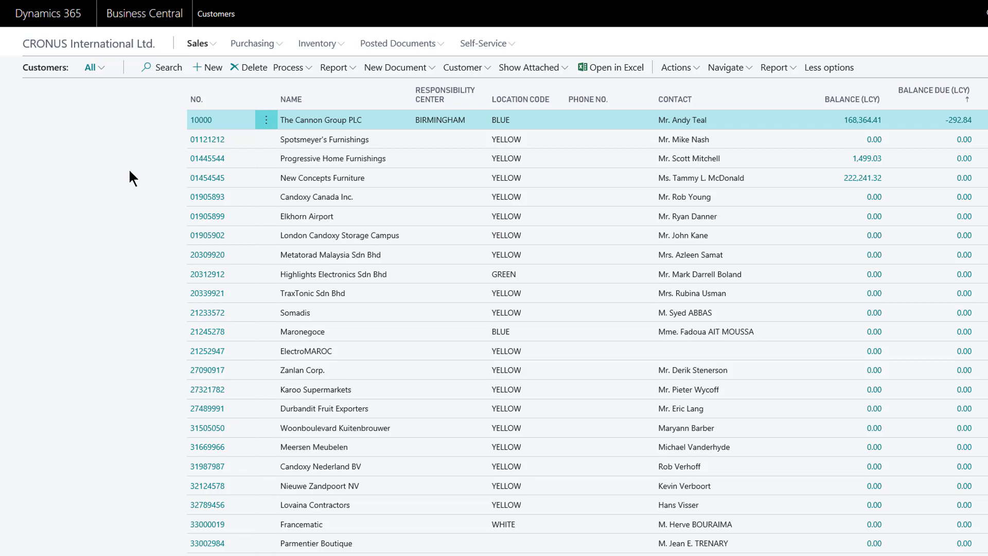